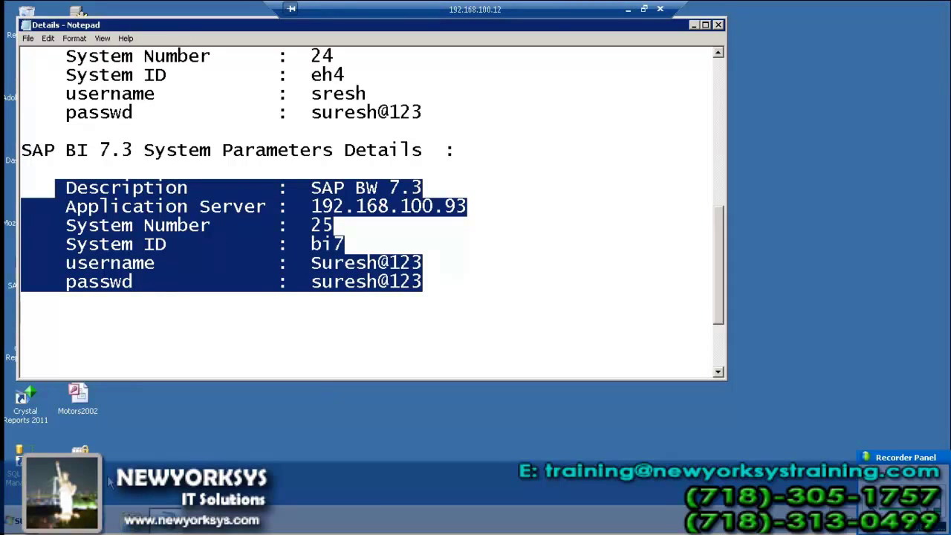
- Open the Start menu with the SAP BI 7.3 parameter lines selected in the Details notes
key("super")
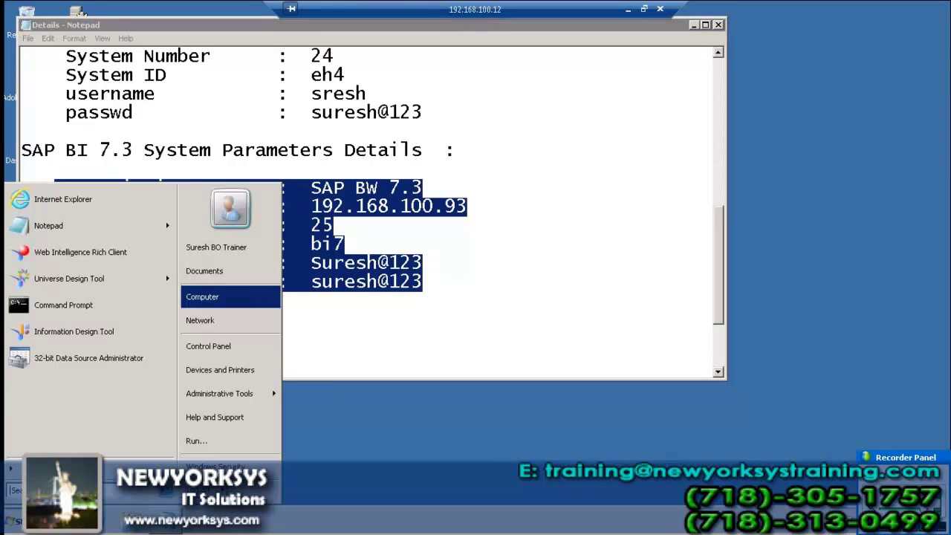
- Launch Universe Design Tool and log in to bods:6400 with Enterprise credentials
left_click(92, 469)
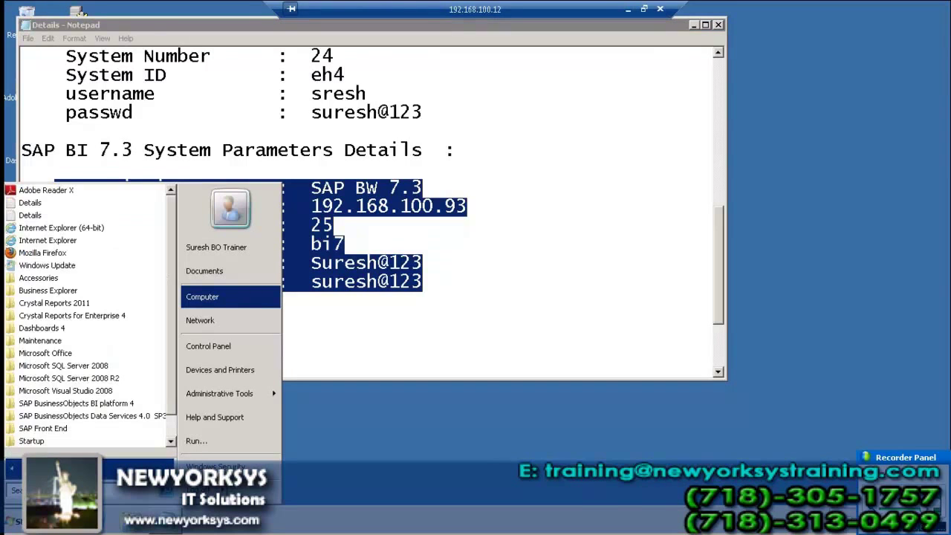
key("super")
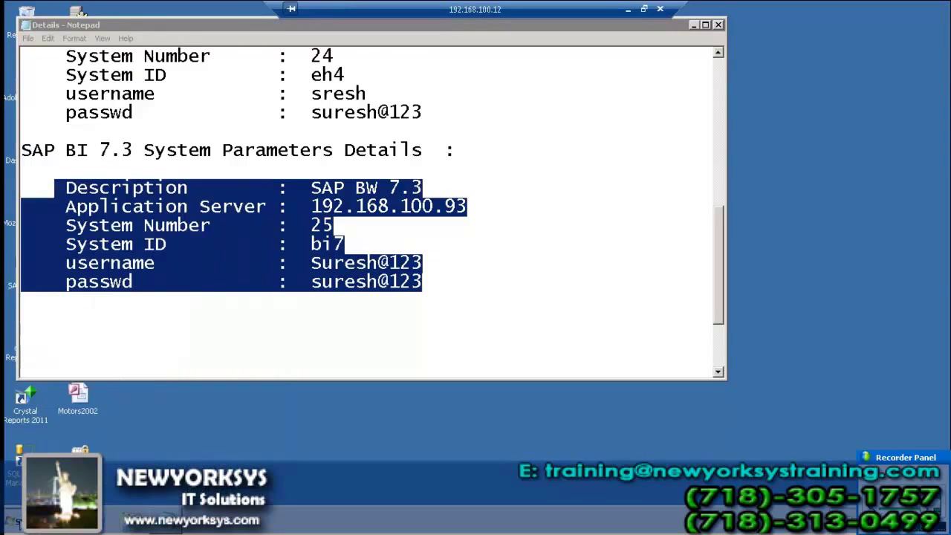
key("super")
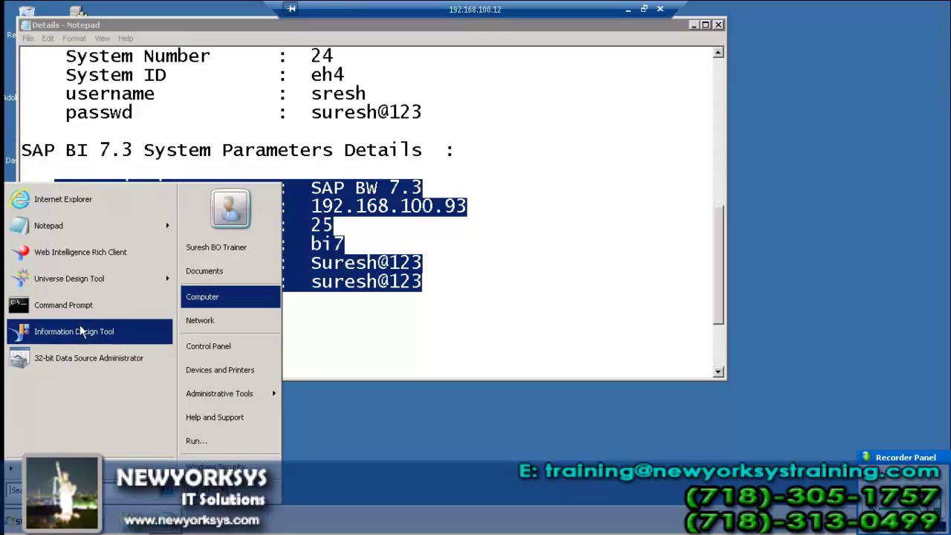
left_click(93, 280)
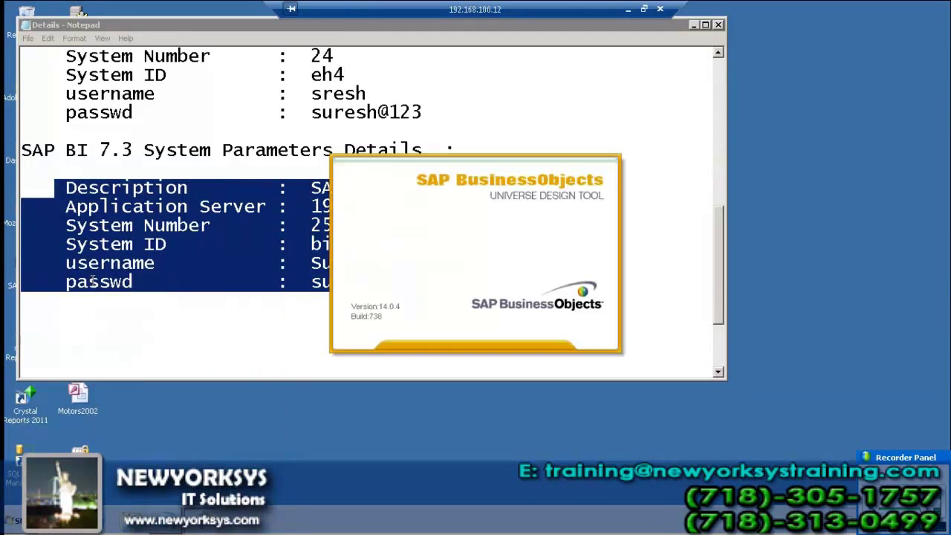
type("nys")
type("*******")
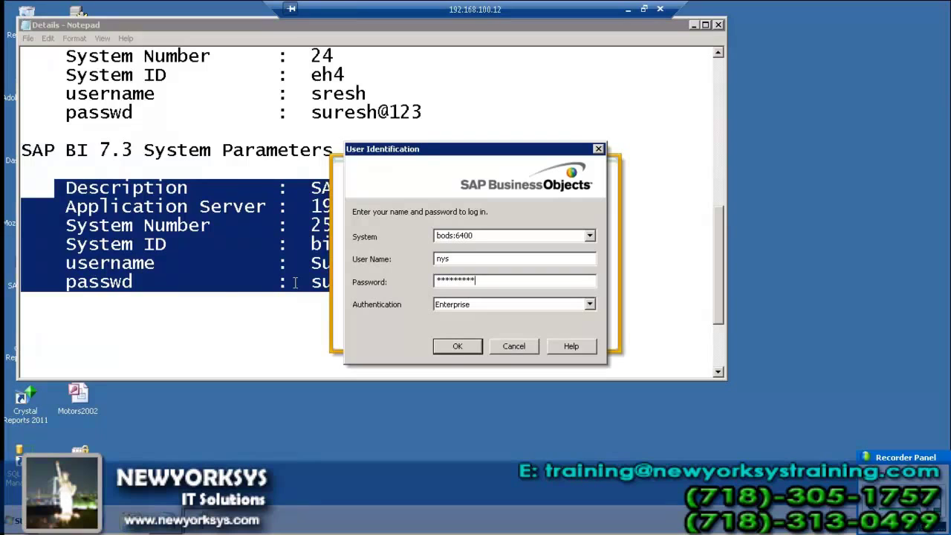
left_click(457, 346)
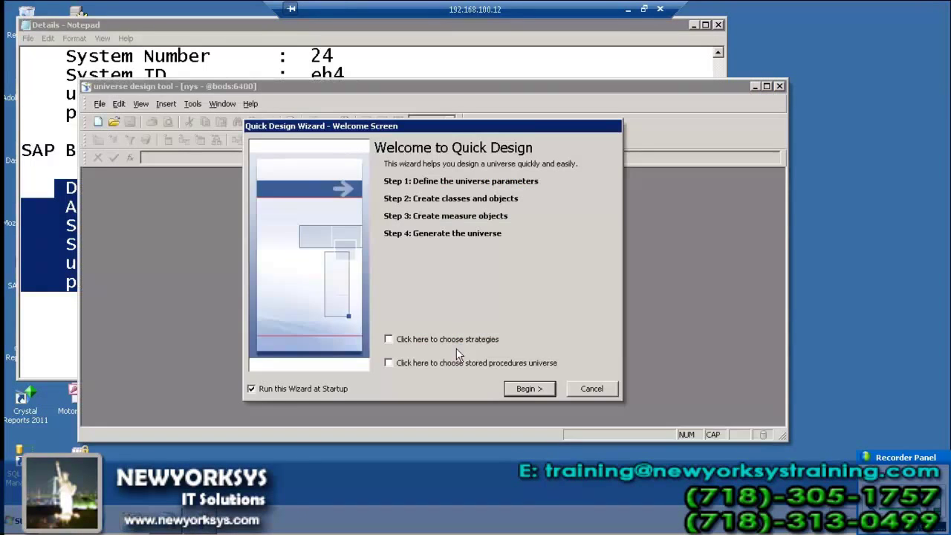
- Skip the Quick Design wizard and create a new universe named 'SAP client' with a new connection
left_click(599, 391)
left_click(101, 104)
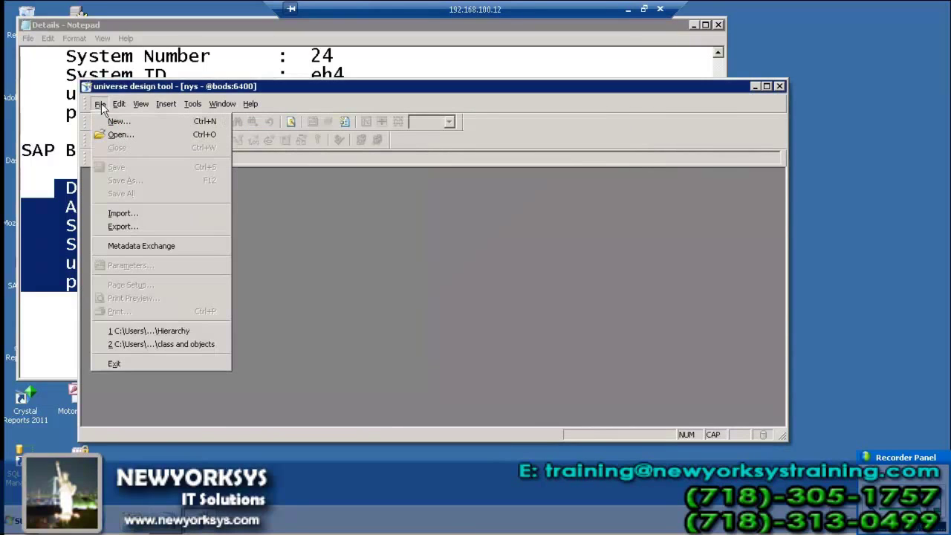
left_click(117, 122)
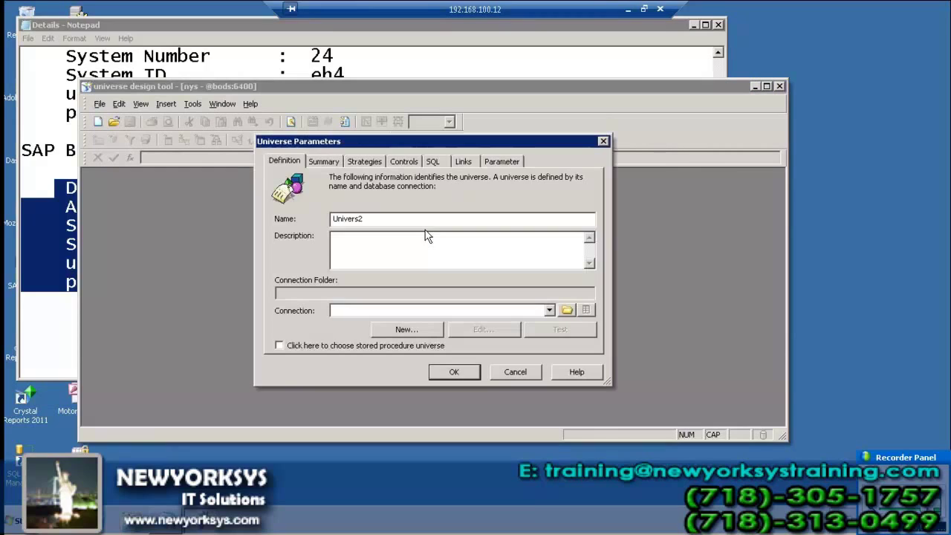
left_click_drag(373, 218, 273, 213)
type("SAP client")
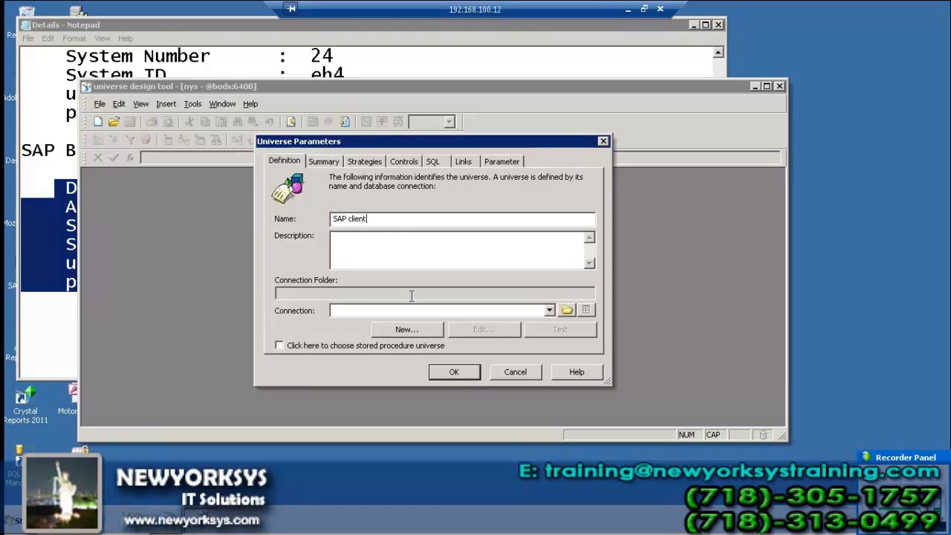
left_click(423, 329)
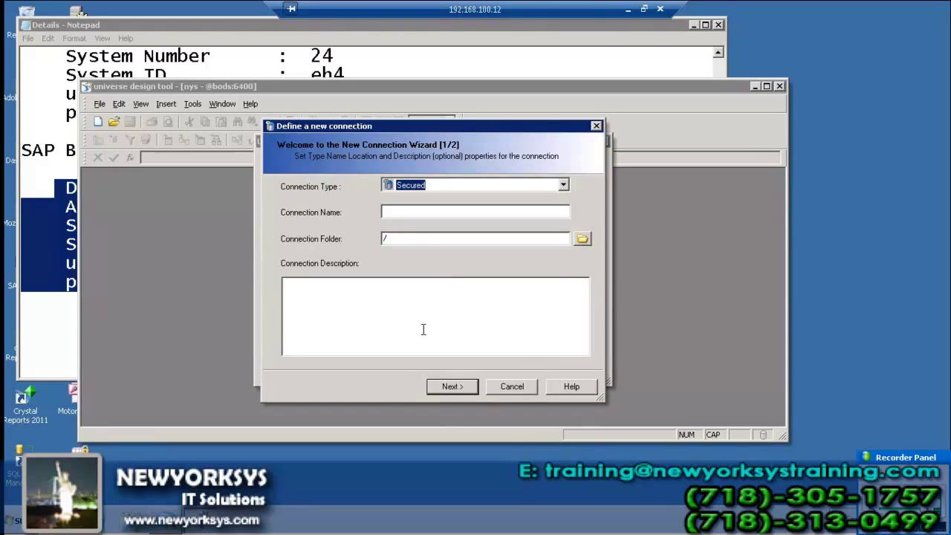
- Name the new connection 'SAP Client'
left_click(440, 213)
type("SAP")
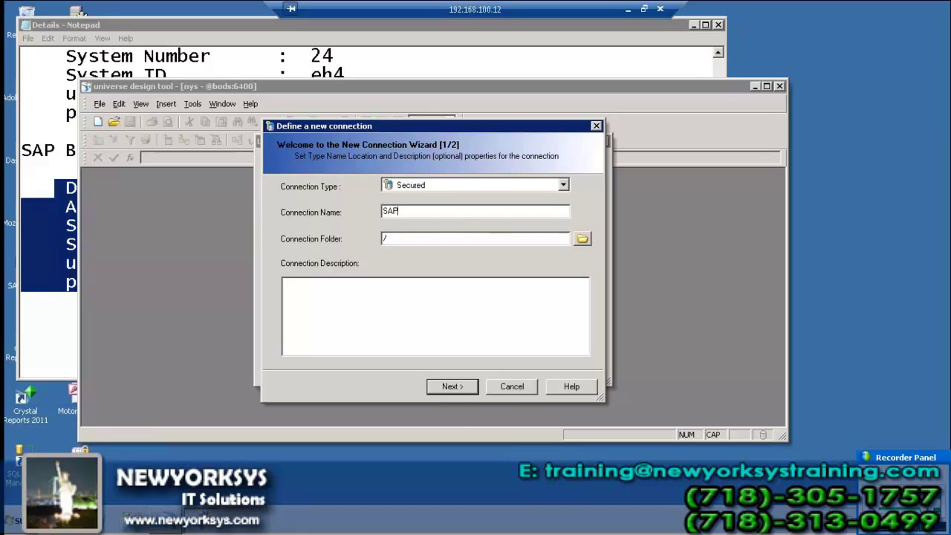
type(" Client")
left_click(473, 392)
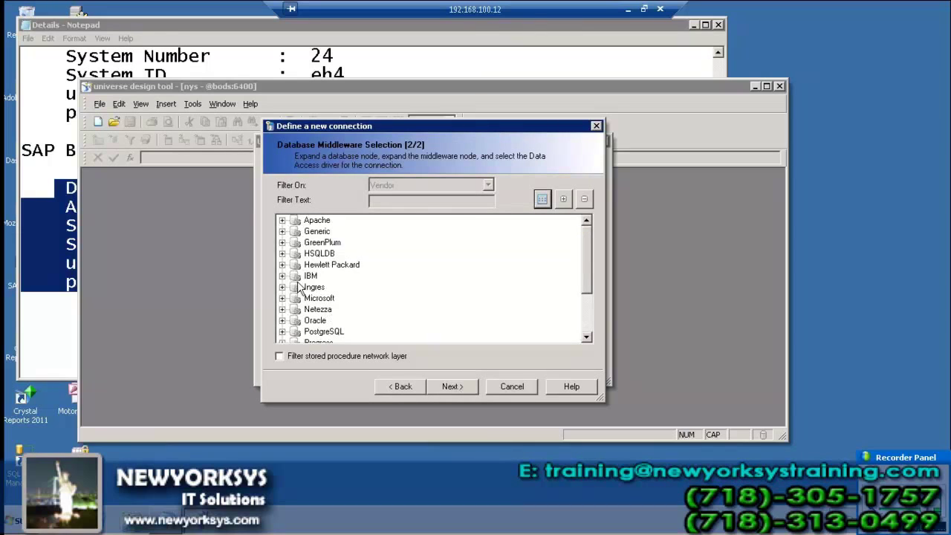
- Choose the SAP > SAP Business Warehouse > SAP Client driver and proceed to login parameters
left_click(319, 299)
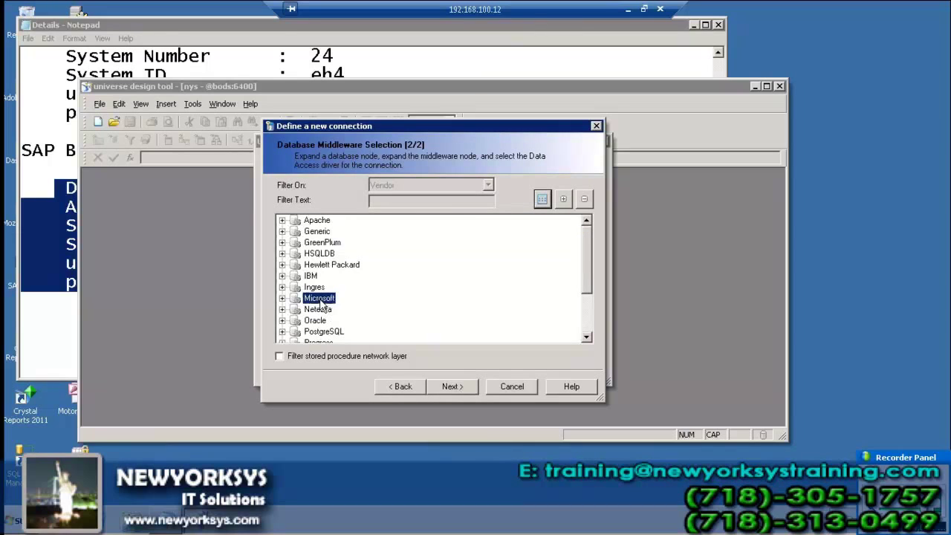
left_click(586, 337)
left_click(587, 337)
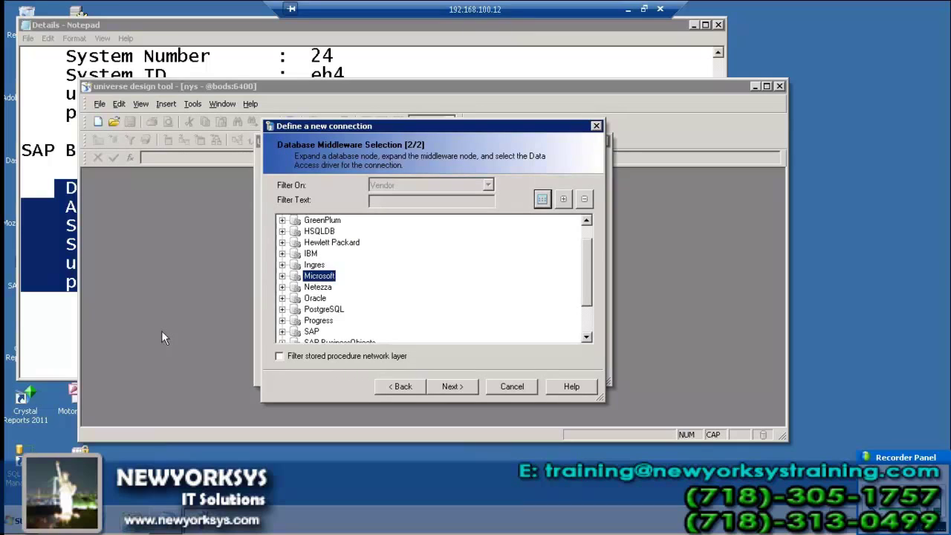
left_click(282, 331)
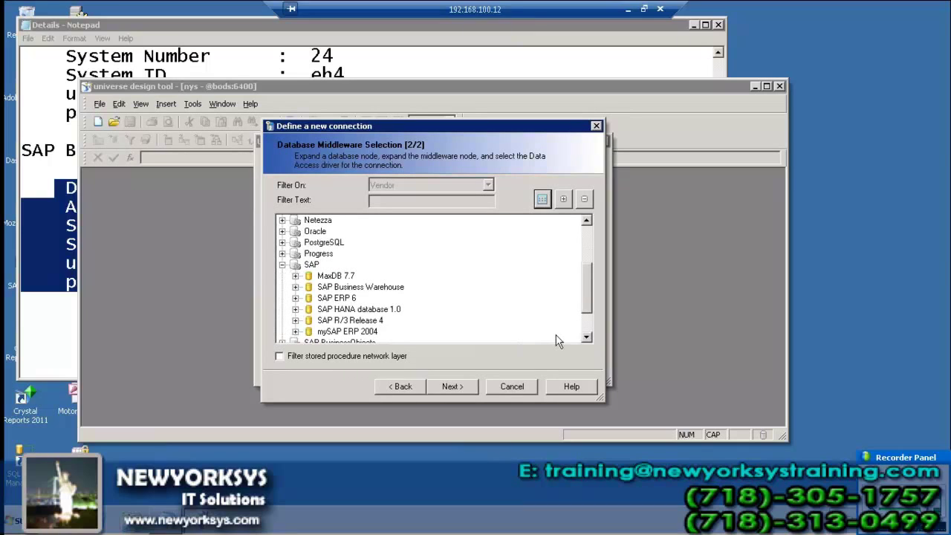
left_click(354, 287)
left_click(296, 287)
left_click(348, 298)
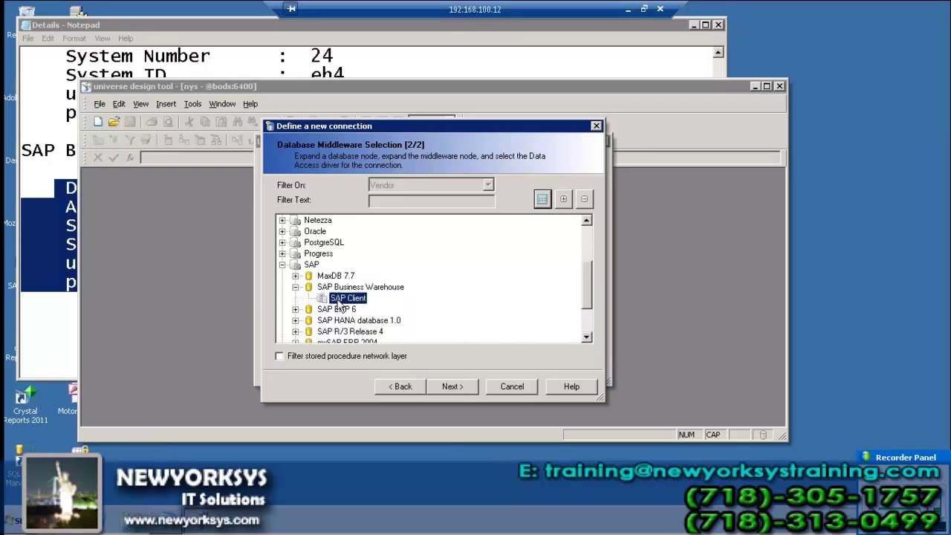
left_click(443, 383)
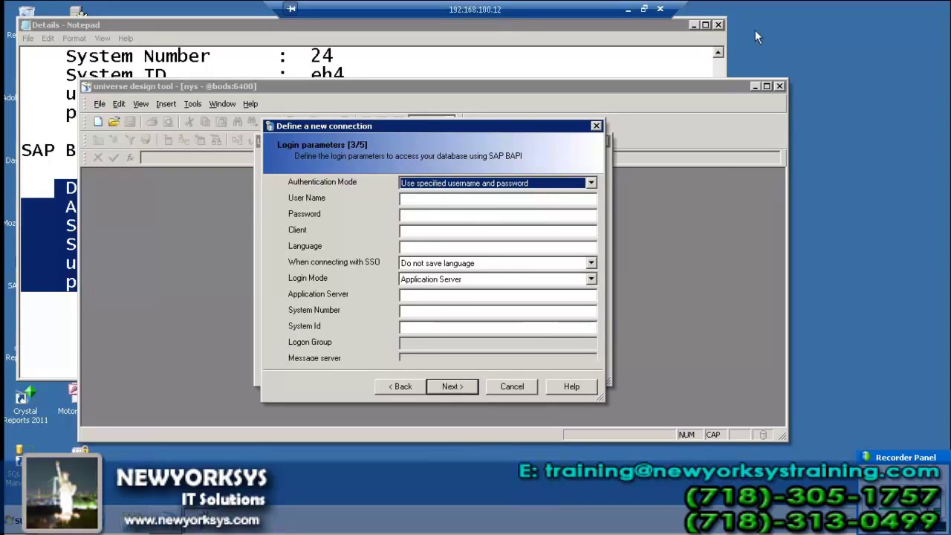
- Check the Details notes and enter the SAP BW user name on the login page
left_click(33, 199)
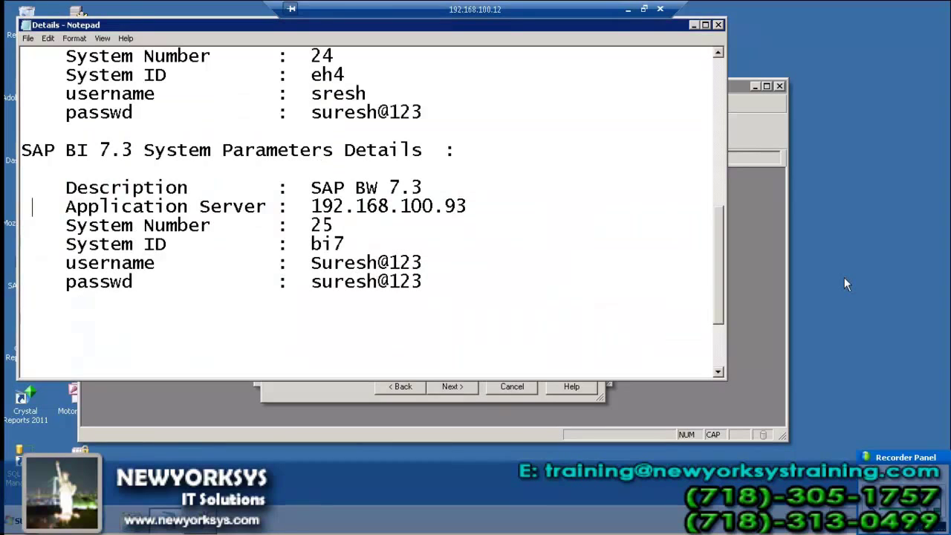
left_click(770, 212)
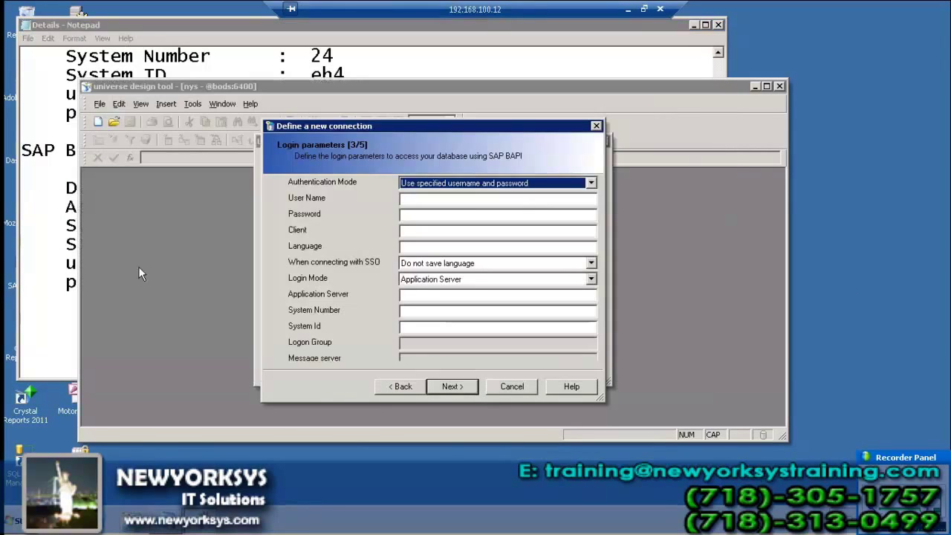
left_click(421, 199)
type("suresh")
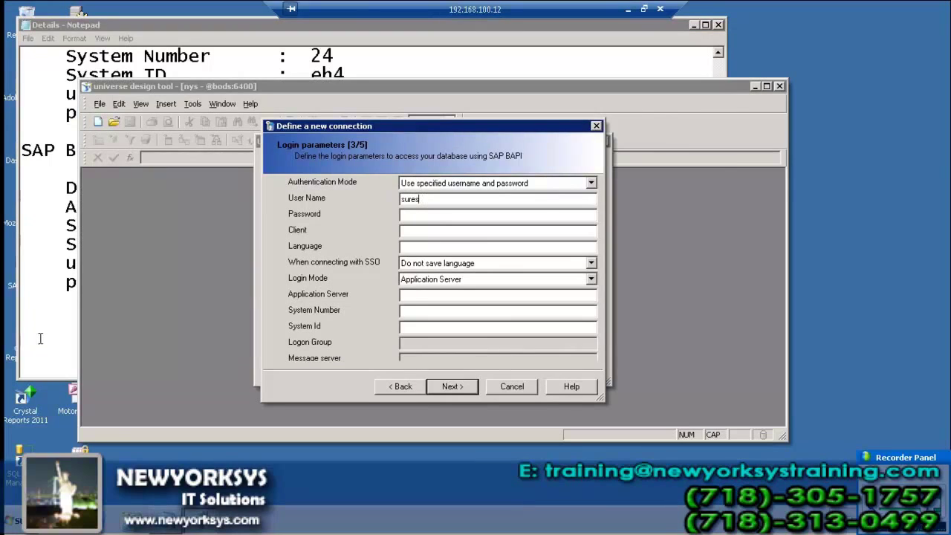
- Close Notepad without saving an accidental edit, then reopen the Details notes file
left_click(198, 312)
key("BackSpace")
key("BackSpace")
key("BackSpace")
key("BackSpace")
key("BackSpace")
key("BackSpace")
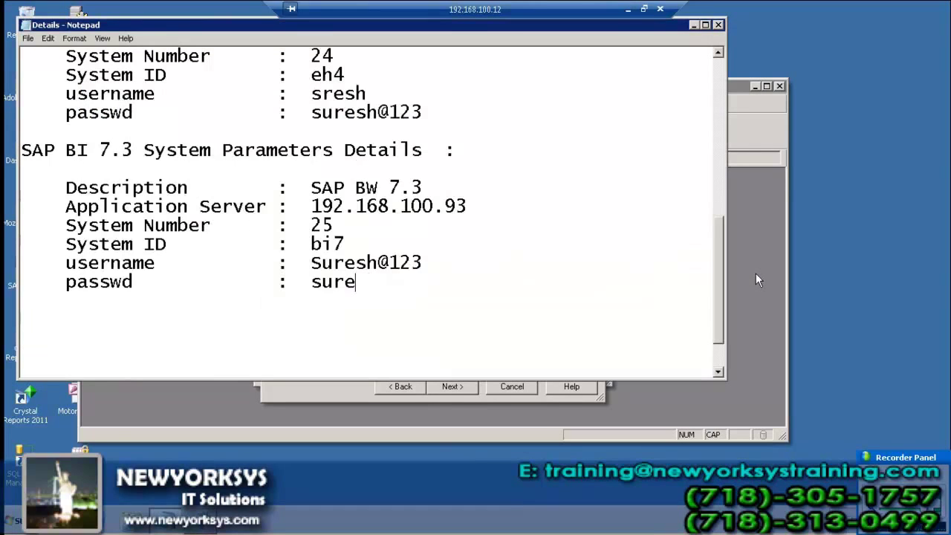
left_click(718, 24)
left_click(511, 271)
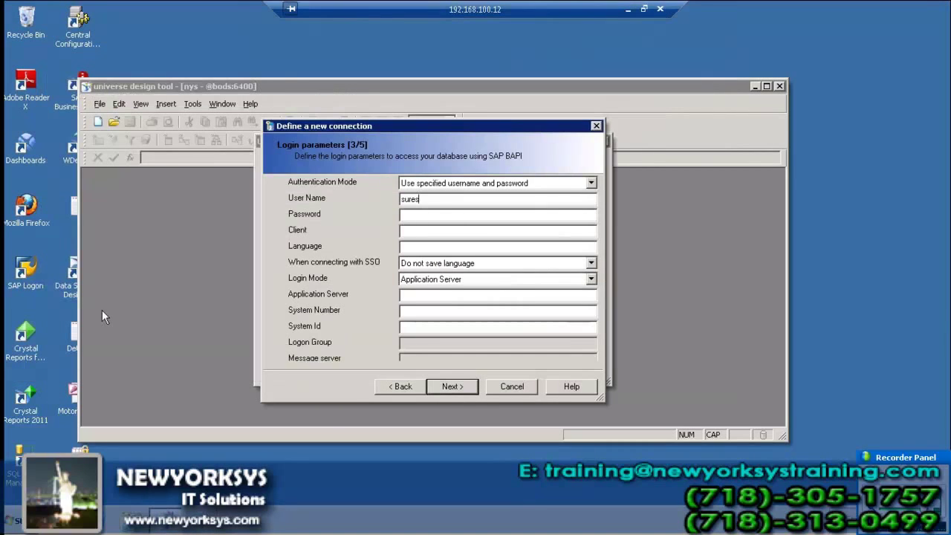
key("super+d")
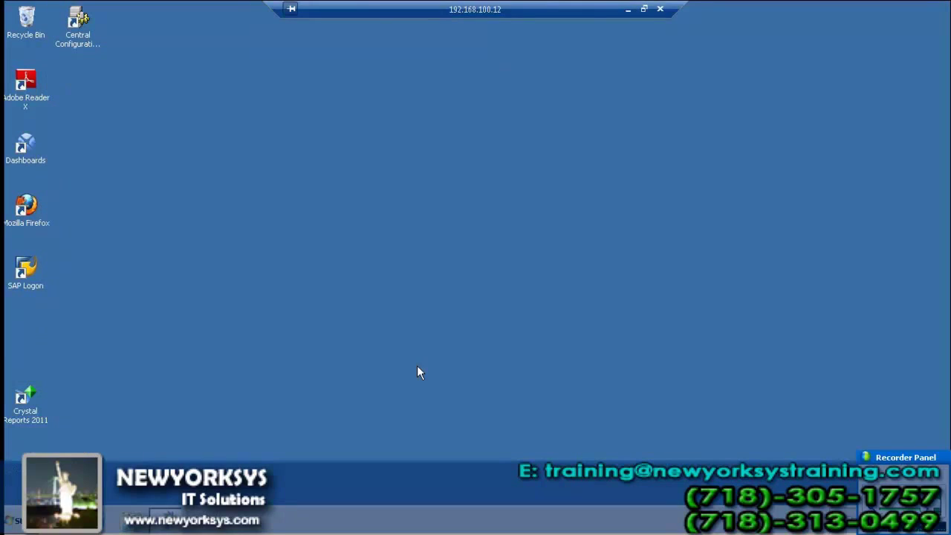
double_click(76, 329)
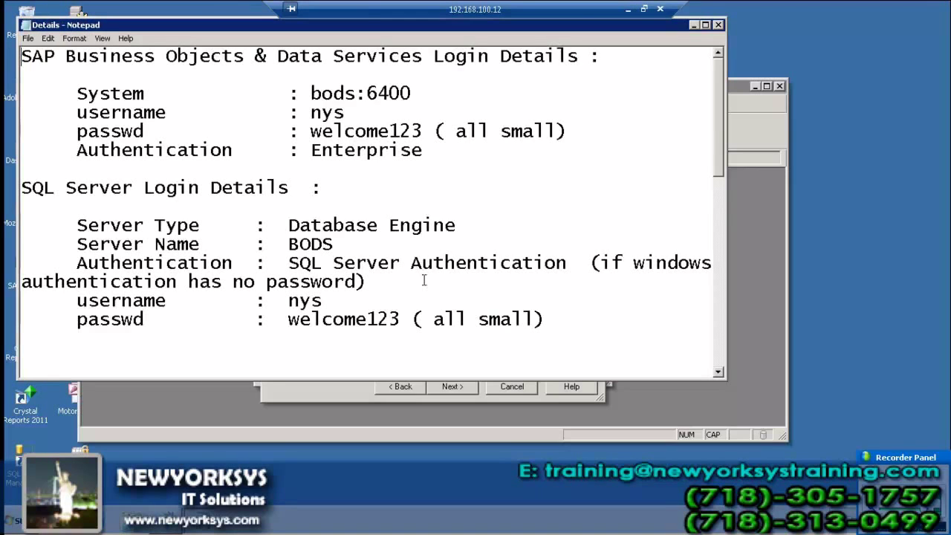
scroll(416, 279, "down", 5)
scroll(389, 284, "down", 4)
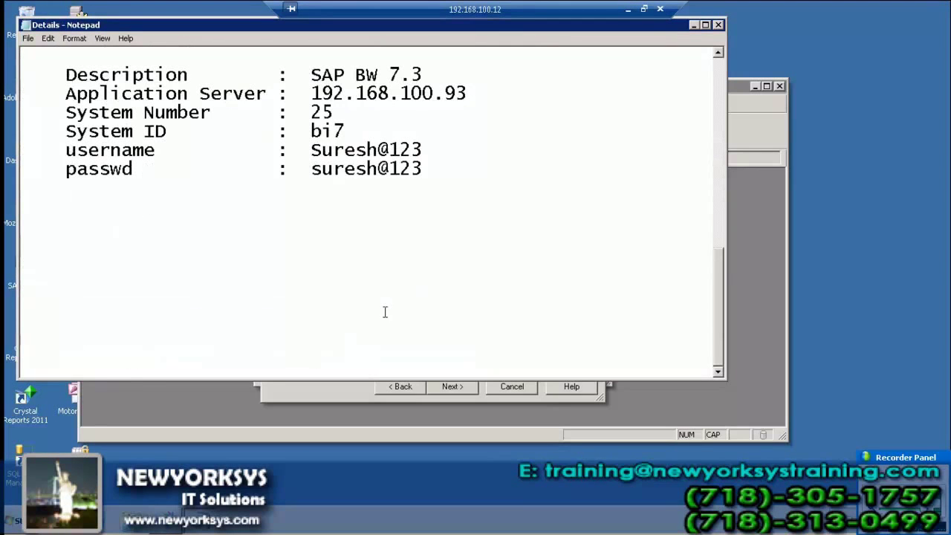
left_click(770, 220)
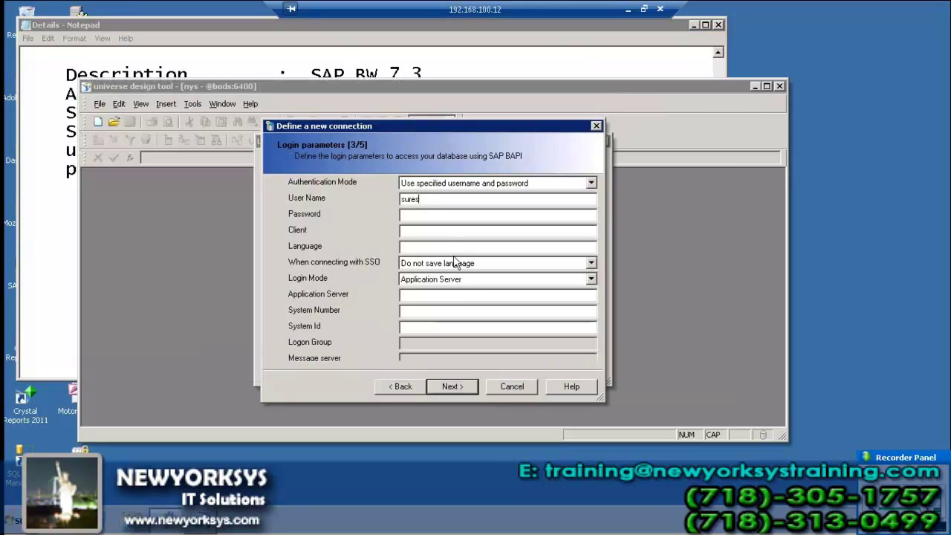
- Replace the user name entry and type the account password
left_click_drag(421, 200, 385, 198)
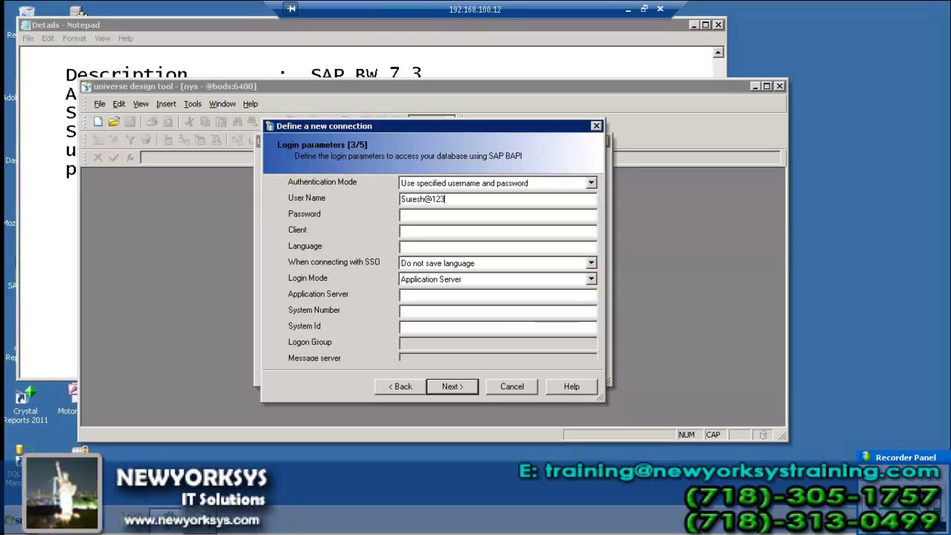
left_click(402, 214)
type("**********")
- Review the BW login details in the Notepad notes
left_click(36, 268)
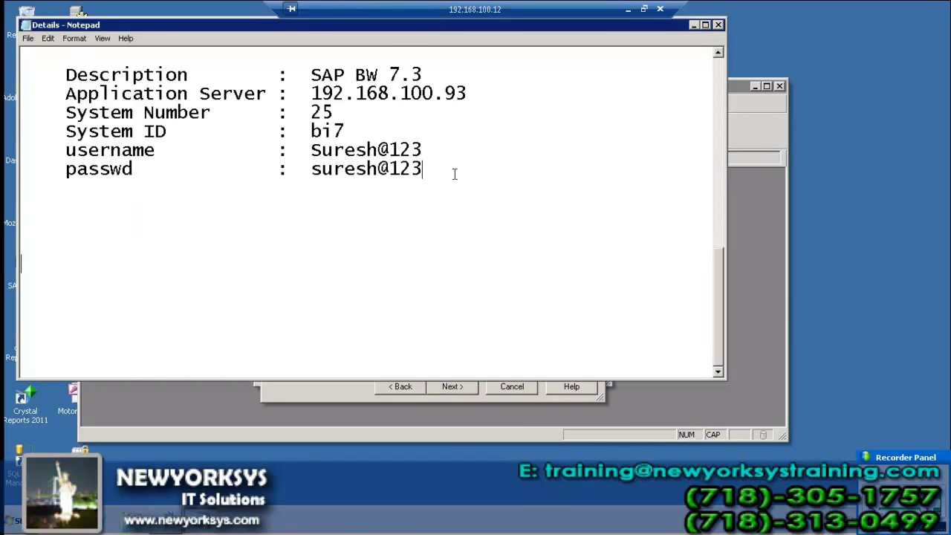
scroll(455, 174, "up", 8)
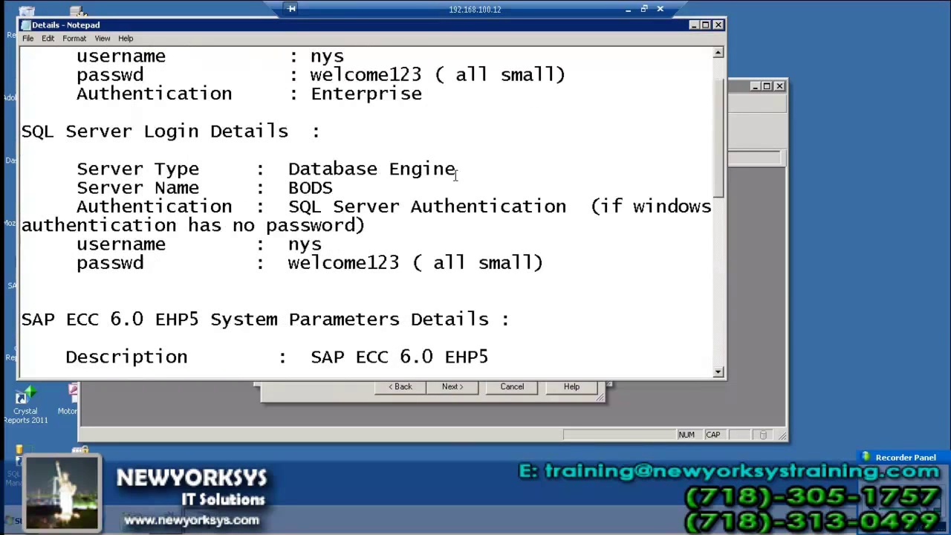
scroll(457, 178, "up", 1)
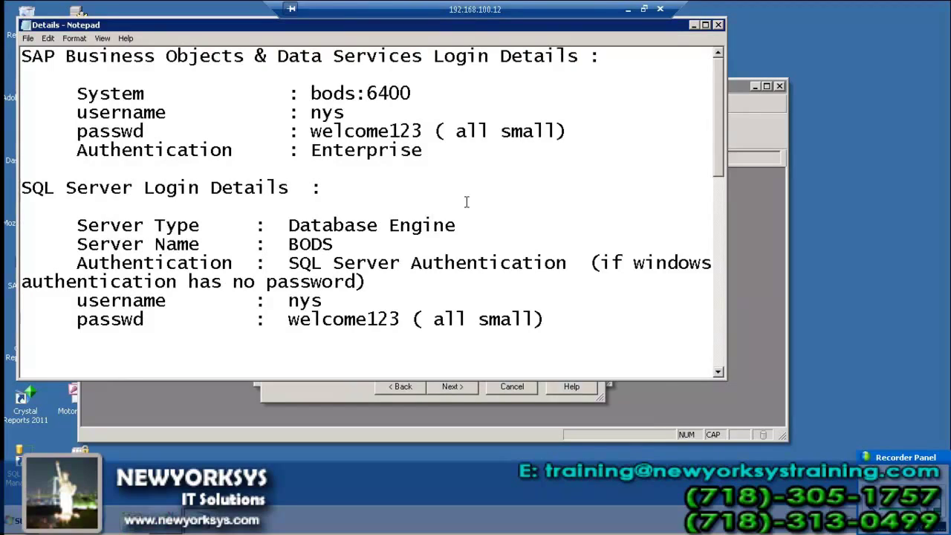
scroll(469, 199, "down", 3)
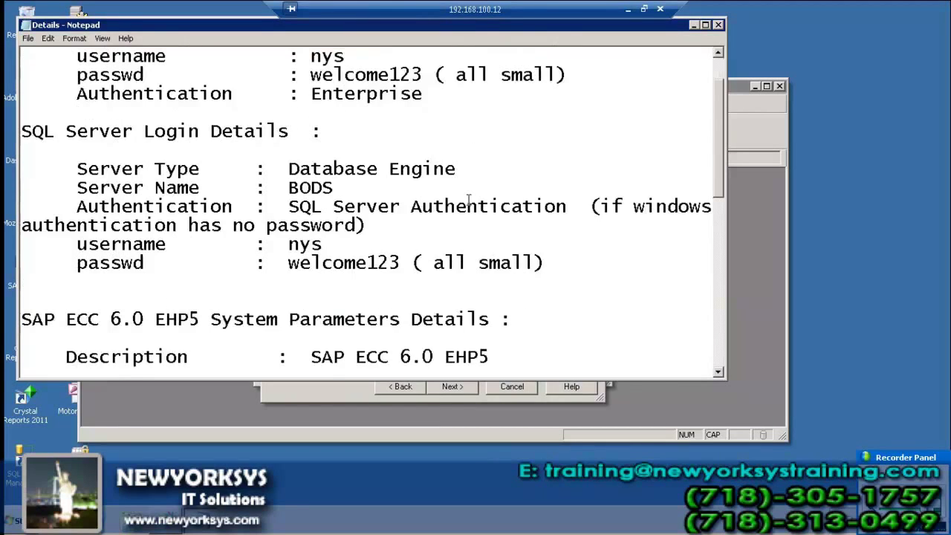
scroll(469, 199, "down", 1)
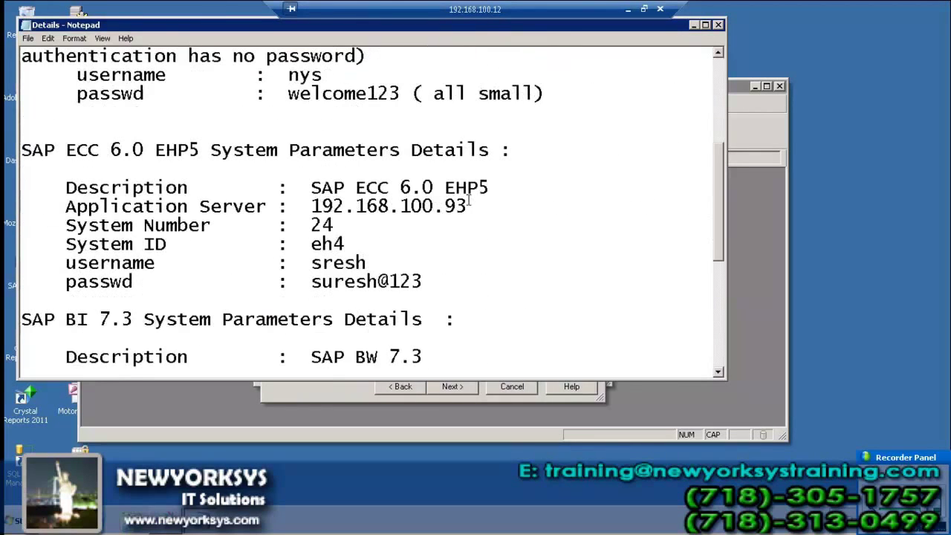
scroll(471, 223, "down", 3)
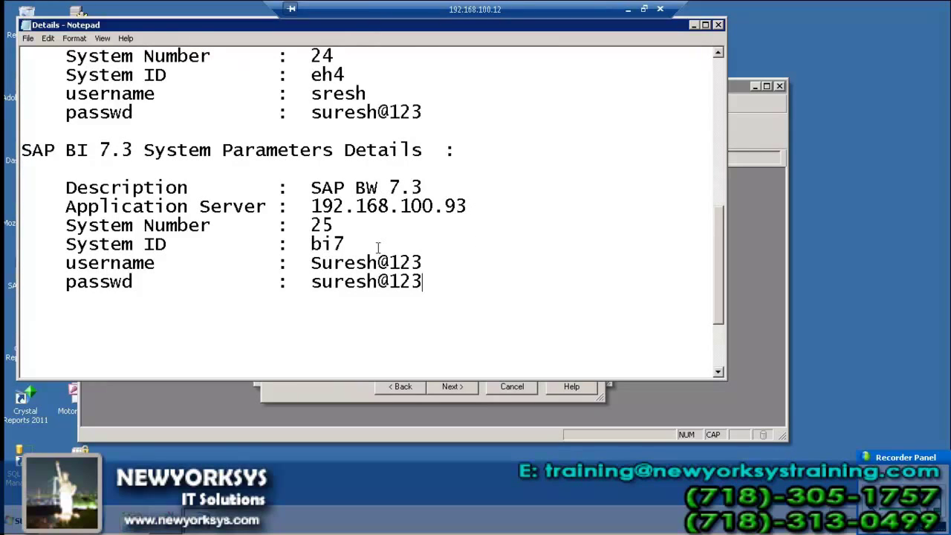
left_click(329, 392)
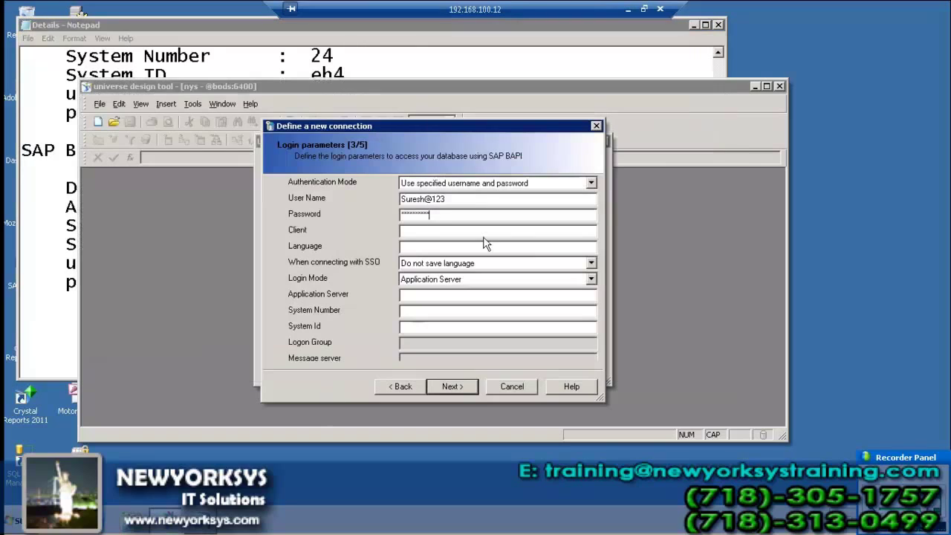
- Re-enter the correct SAP BW user name and the account password
key("shift+Tab")
type("N")
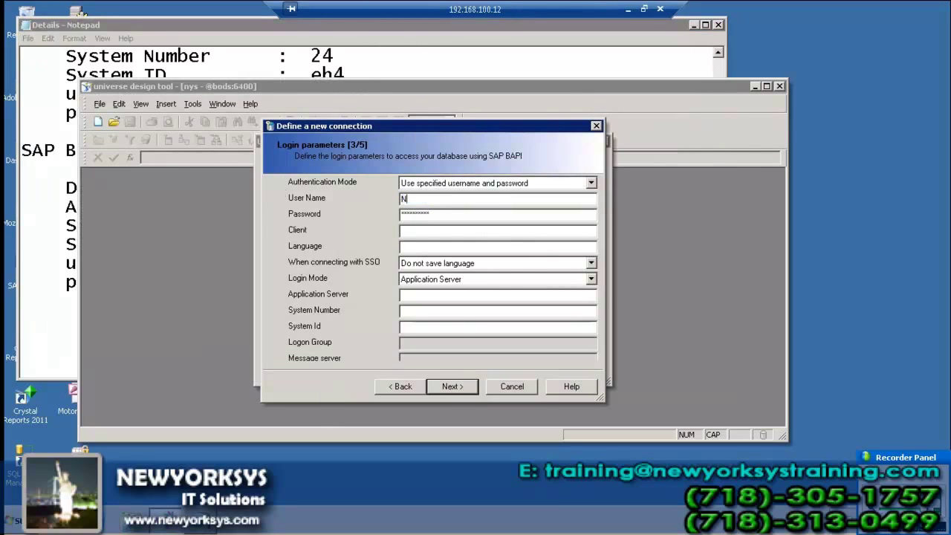
type("AGARAN")
key("Tab")
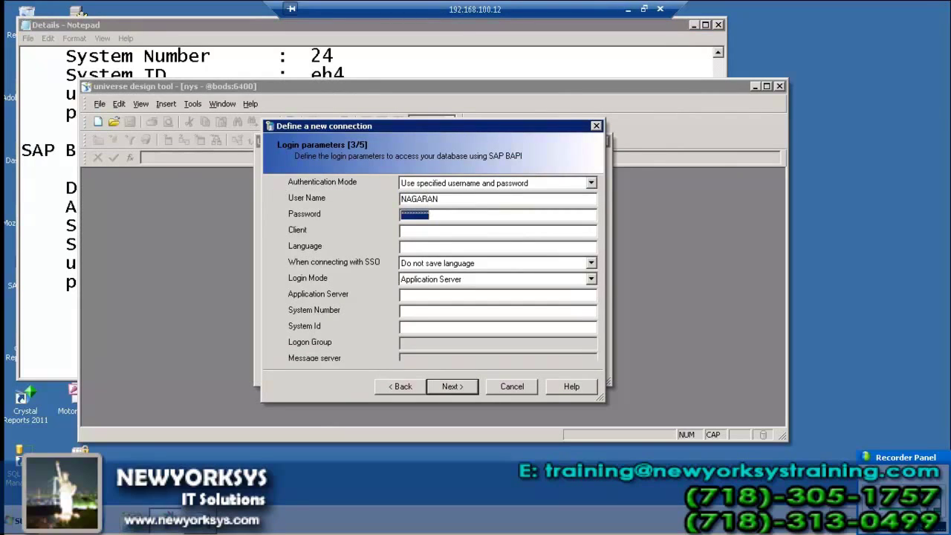
key("shift+Tab")
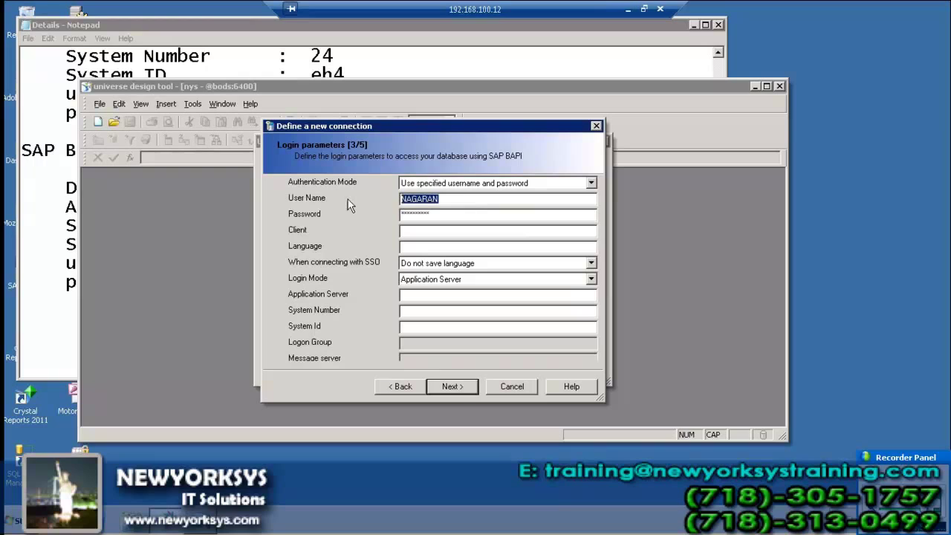
type("NAG")
key("BackSpace")
key("BackSpace")
key("BackSpace")
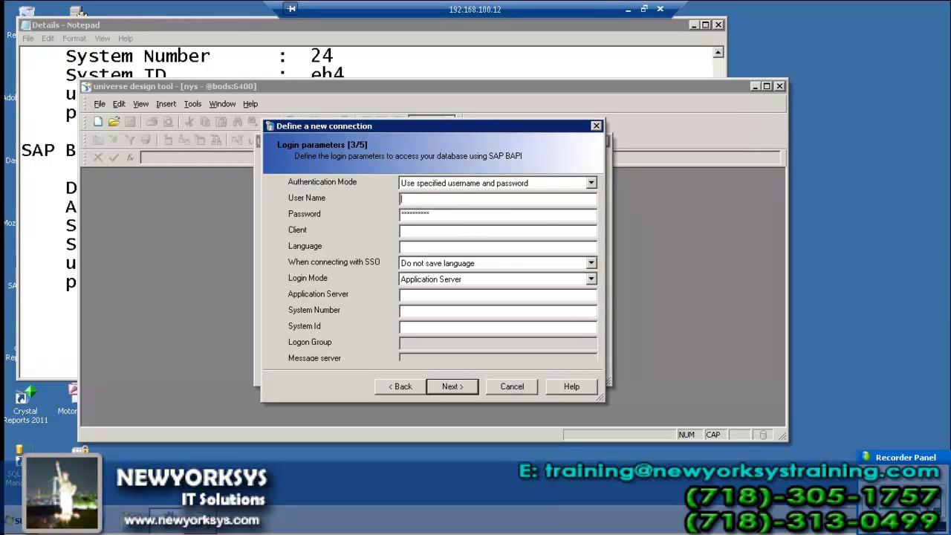
type("nagaraj")
key("Tab")
type("*")
type("**")
type("***")
type("001")
- Enter language en, server 202.65.155.169, system number 03 and system ID dev
key("Tab")
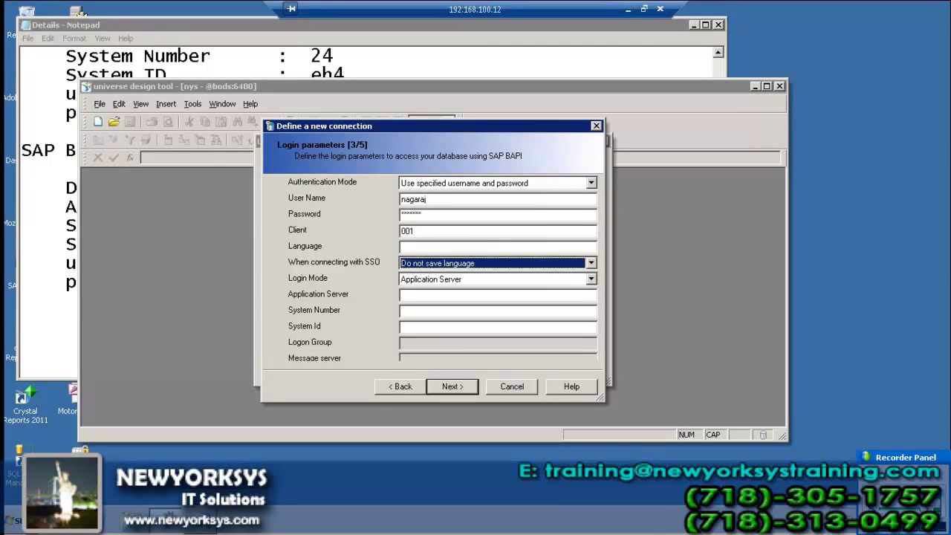
left_click(432, 249)
type("en")
key("Tab")
key("Tab")
key("Tab")
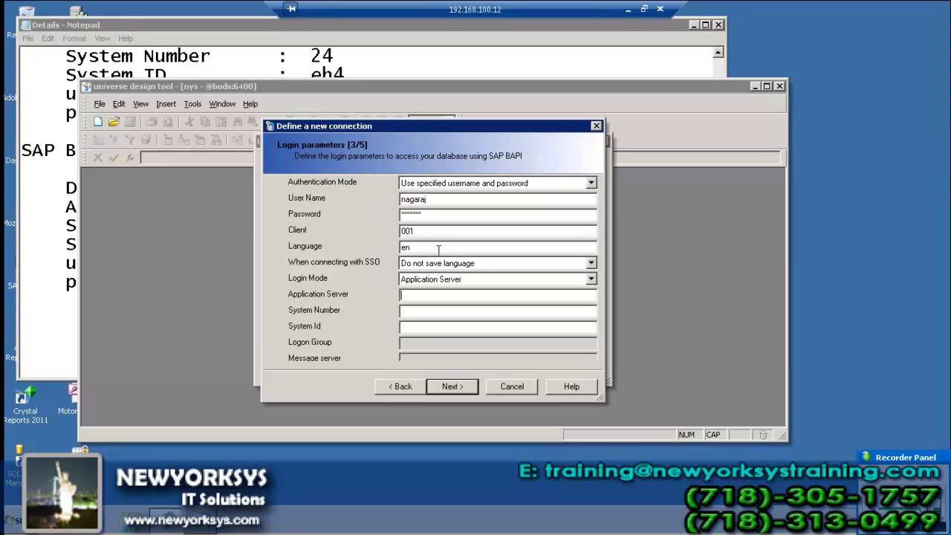
type("202.653.")
key("BackSpace")
key("BackSpace")
type(".155.169")
left_click(495, 311)
type("03")
left_click(478, 327)
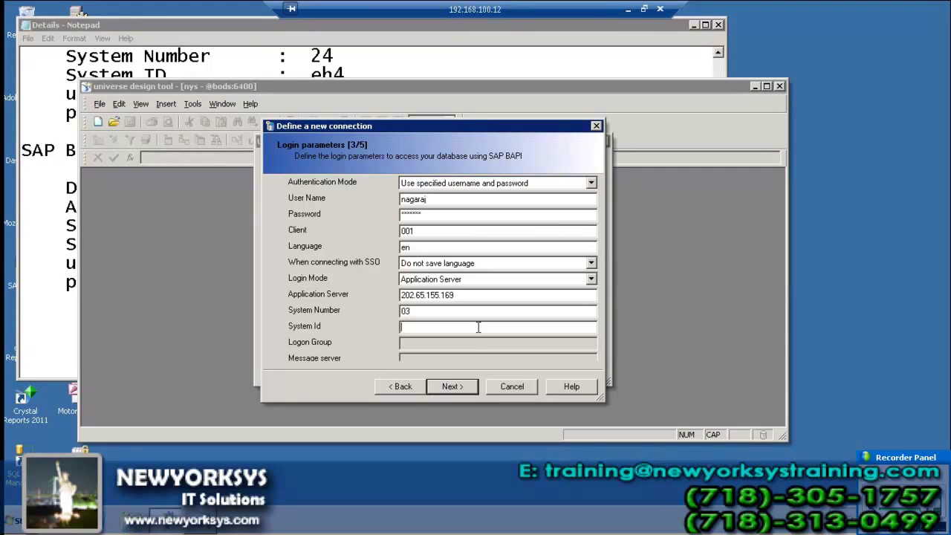
type("dev")
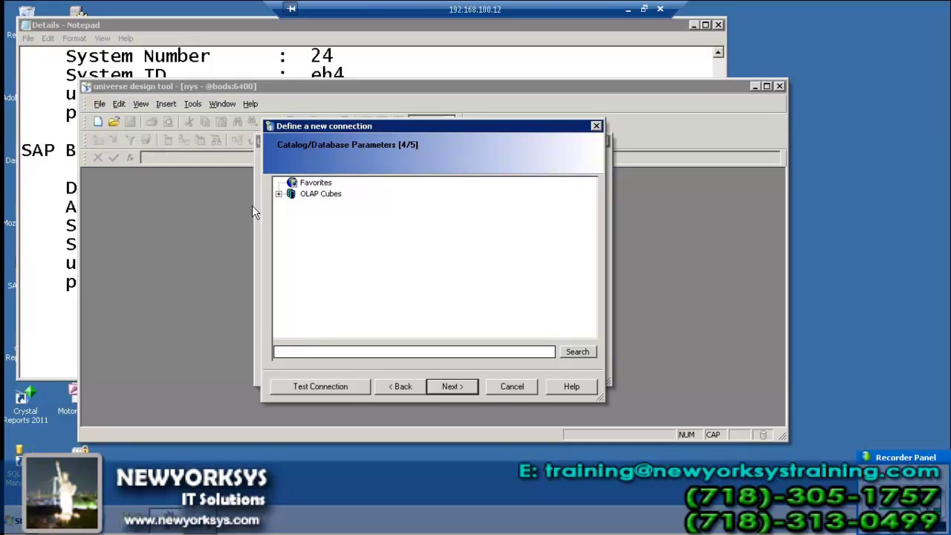
- Select the Purchasing Data ($0PUR_C01) cube under OLAP Cubes > ($INFOCUBE) and finish the connection
left_click(279, 194)
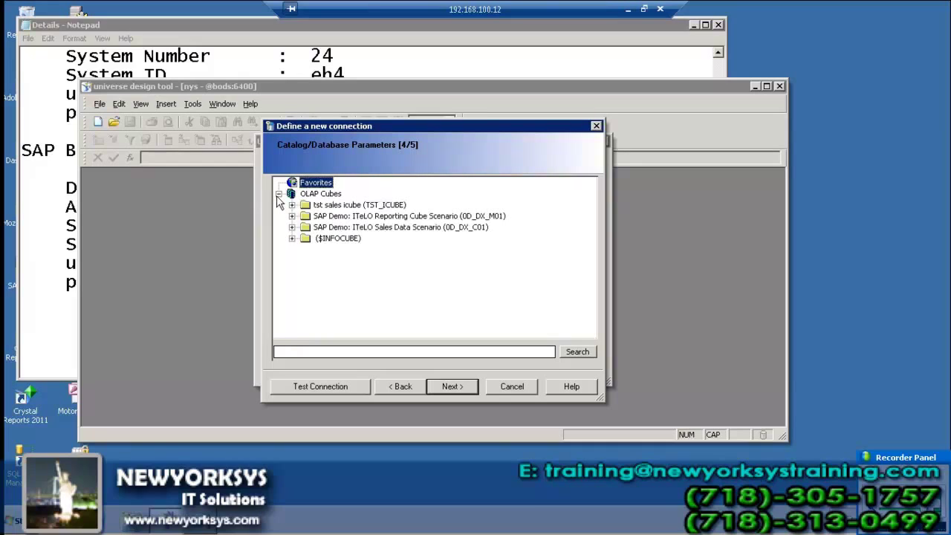
left_click(291, 239)
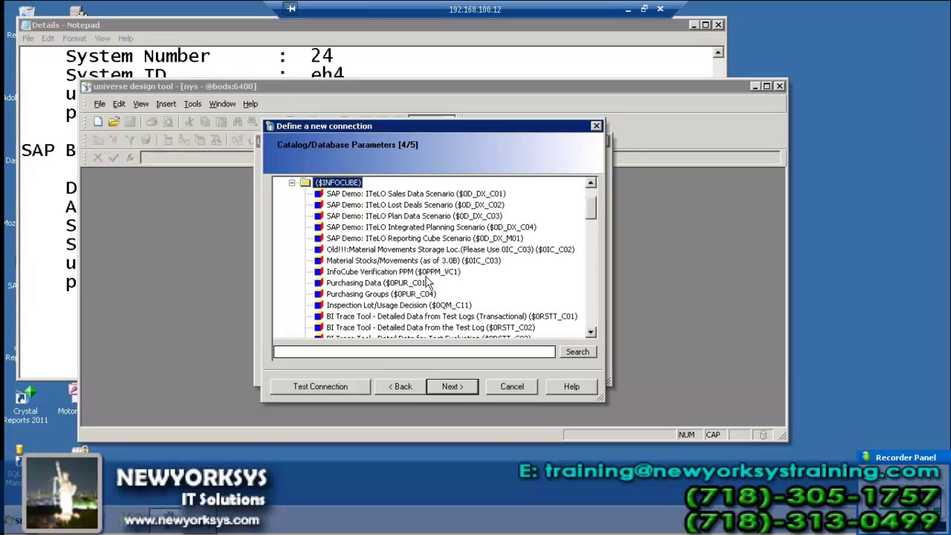
left_click(380, 286)
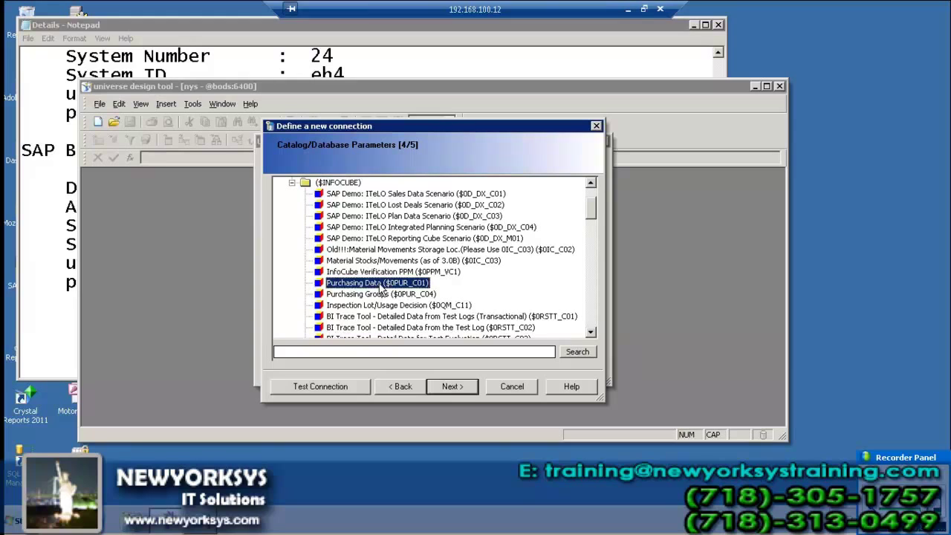
left_click(451, 388)
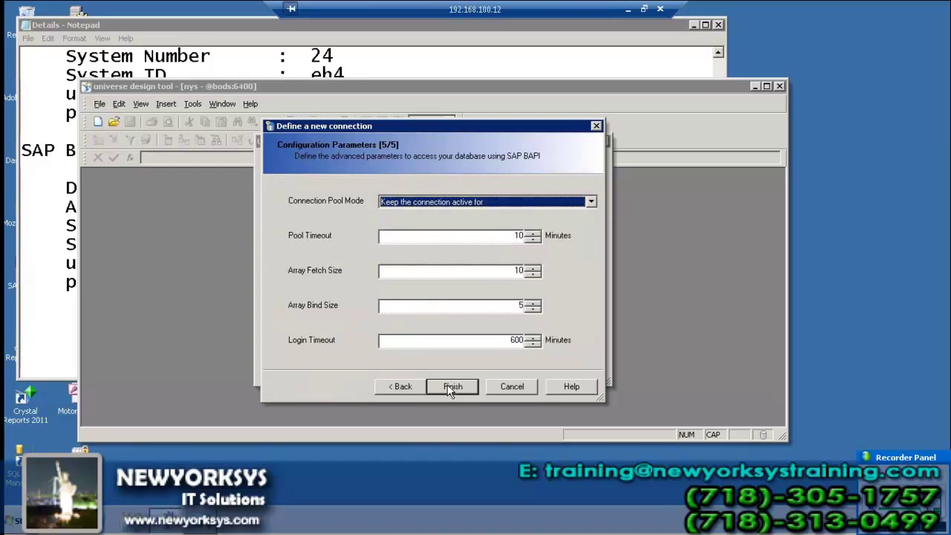
left_click(451, 388)
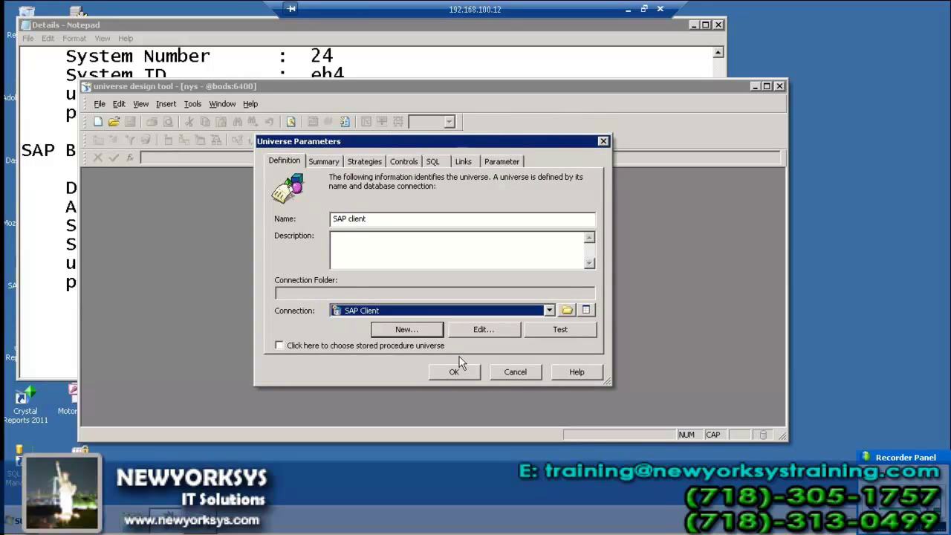
- Confirm the universe parameters to generate the SAP client universe and maximize the window
left_click(450, 374)
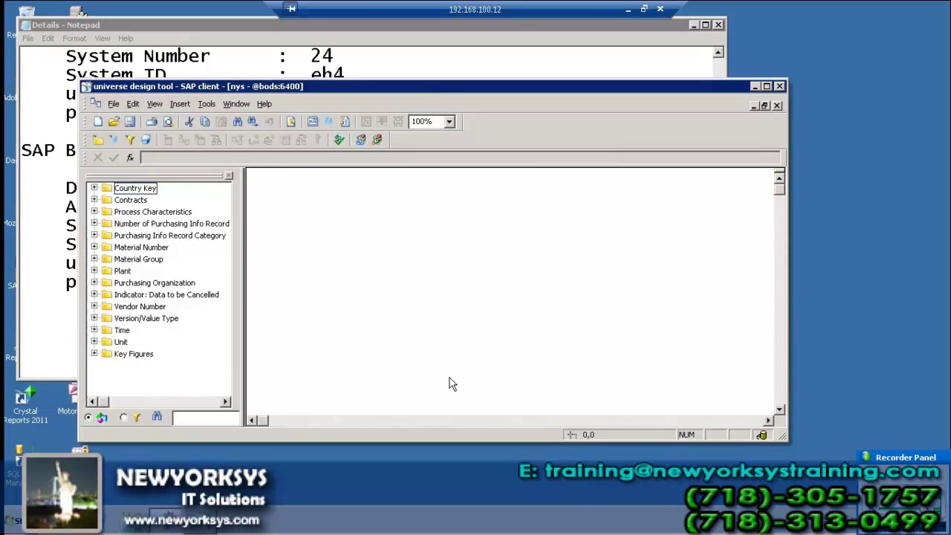
double_click(443, 87)
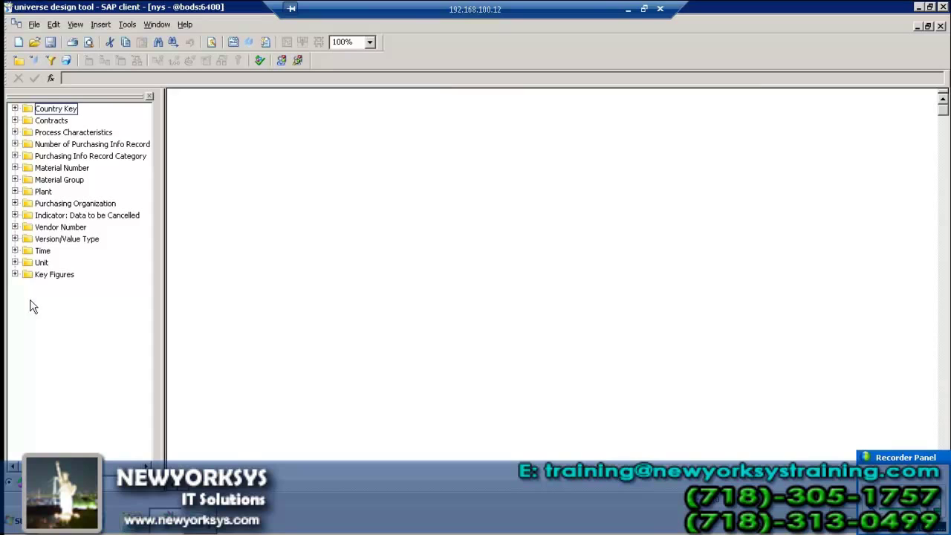
double_click(28, 275)
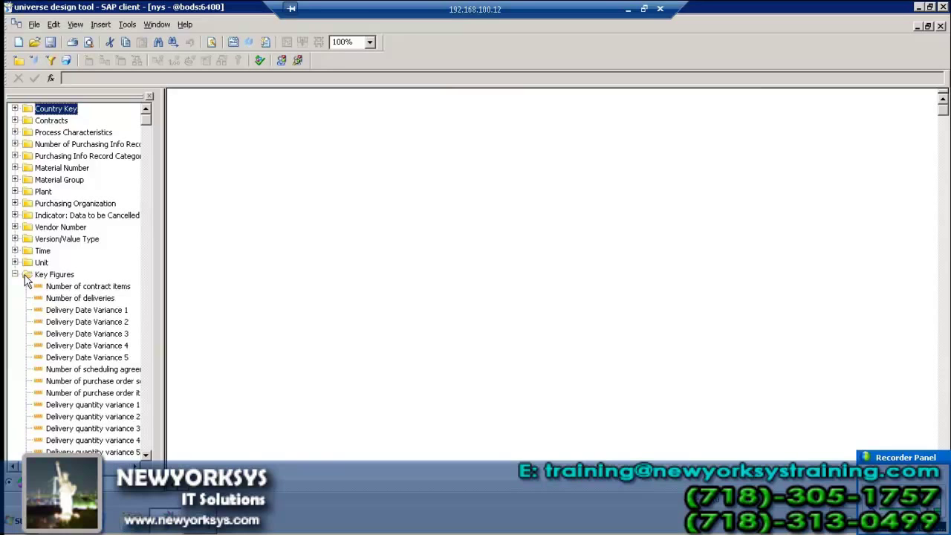
left_click(55, 121)
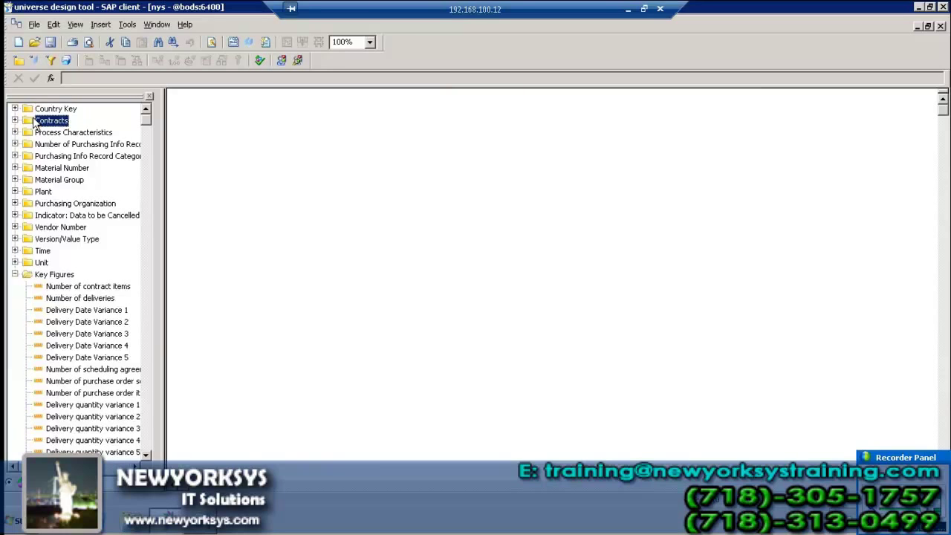
left_click(15, 108)
left_click(26, 120)
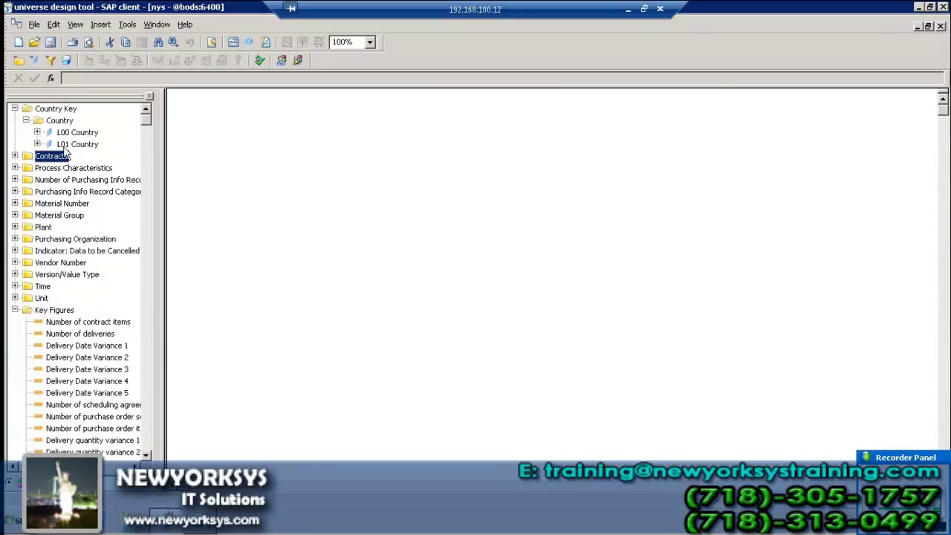
left_click(15, 108)
left_click(14, 275)
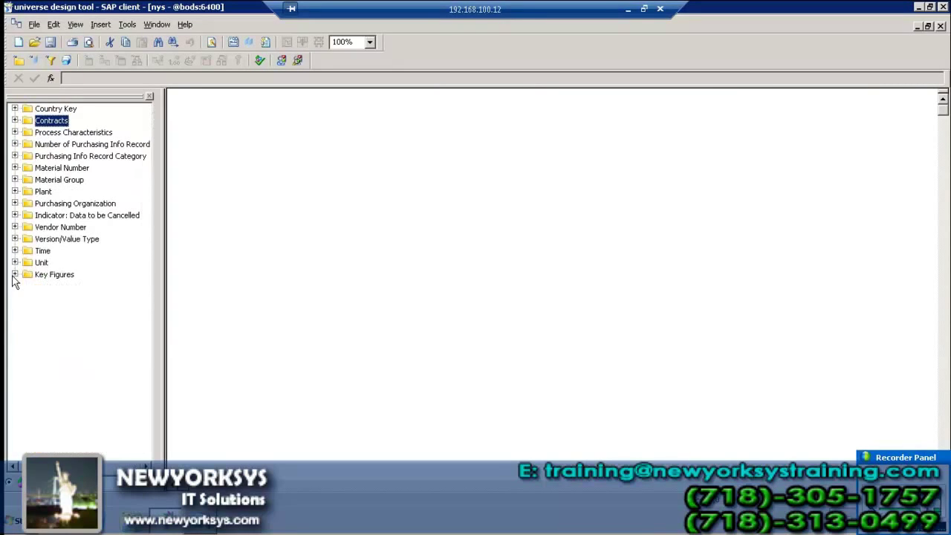
left_click(429, 277)
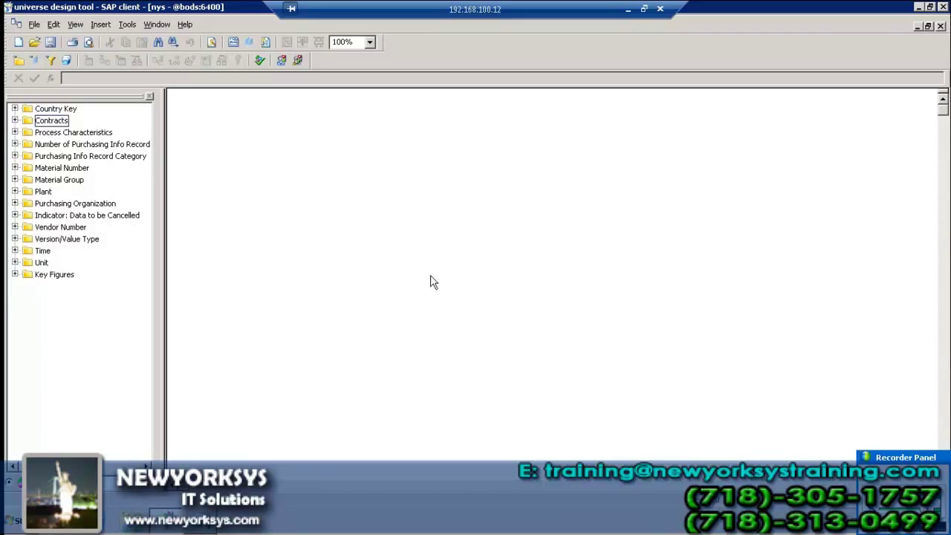
- Save the SAP client universe, export it to the repository, and close it
left_click(53, 43)
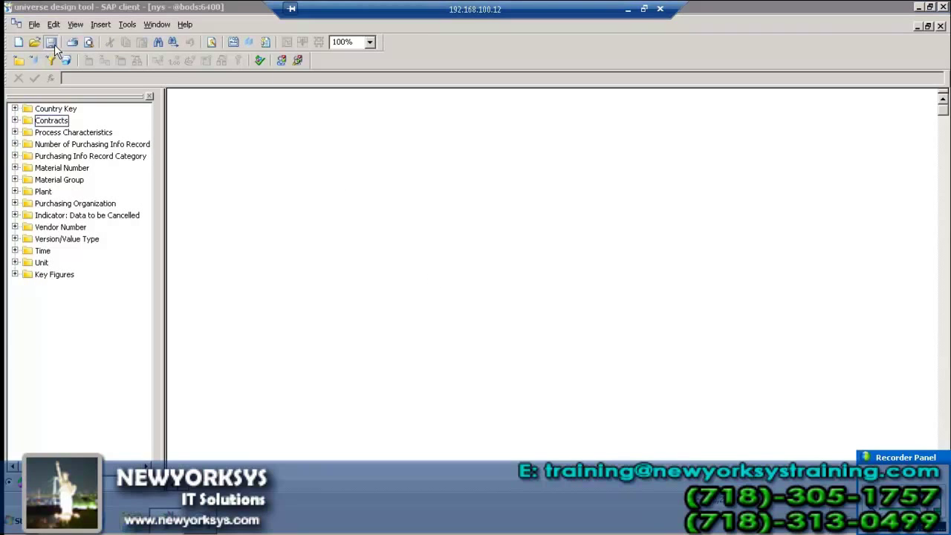
left_click(629, 294)
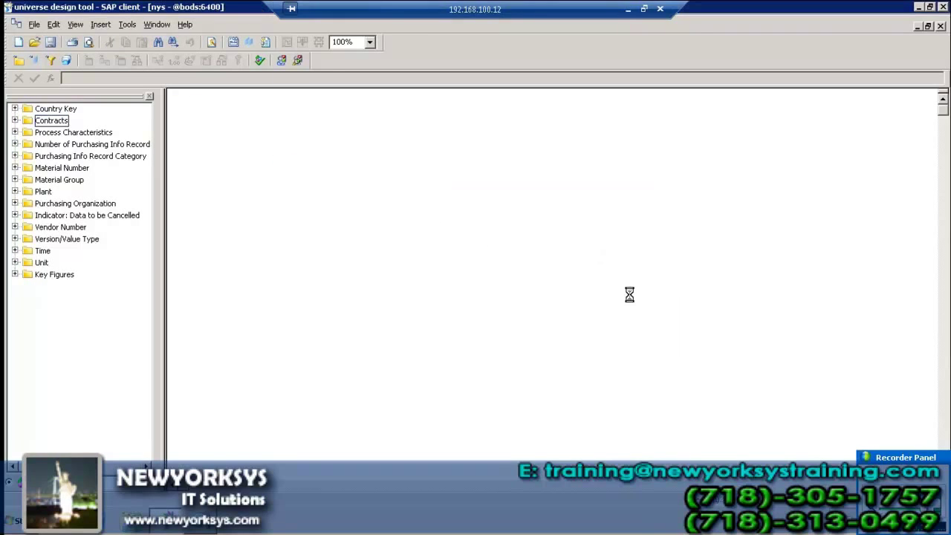
left_click(34, 25)
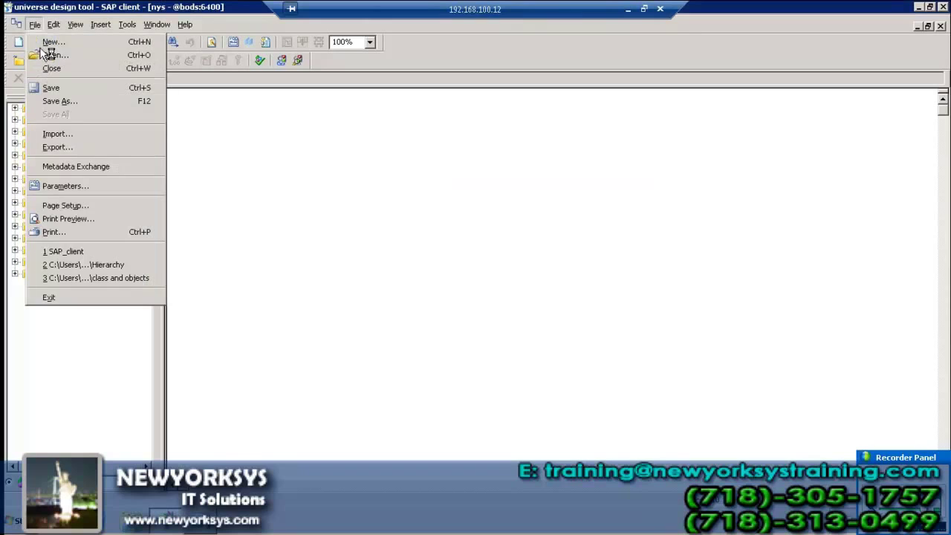
left_click(63, 147)
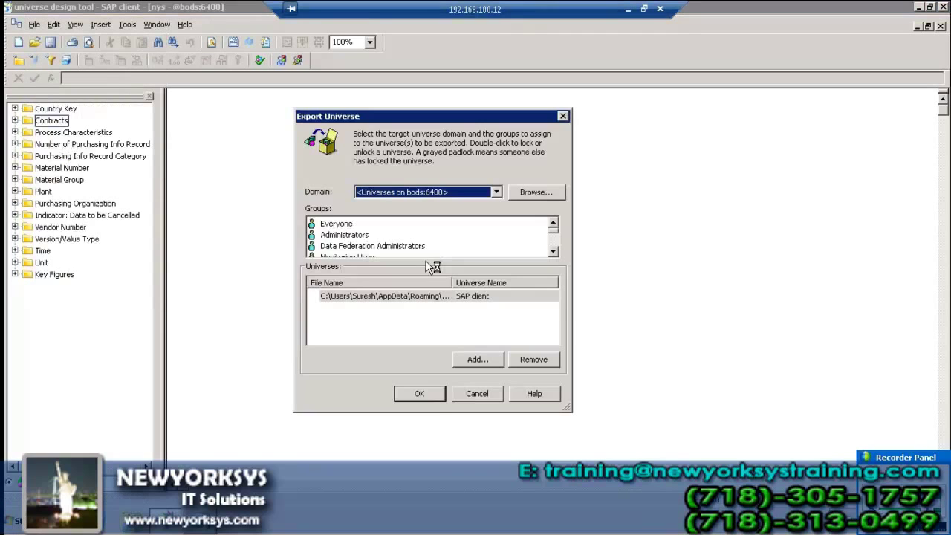
left_click(422, 396)
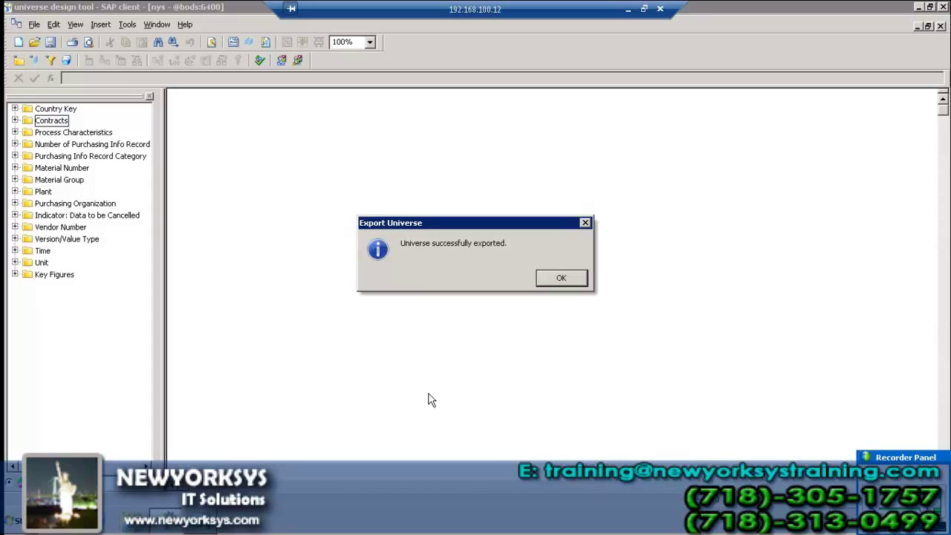
left_click(569, 278)
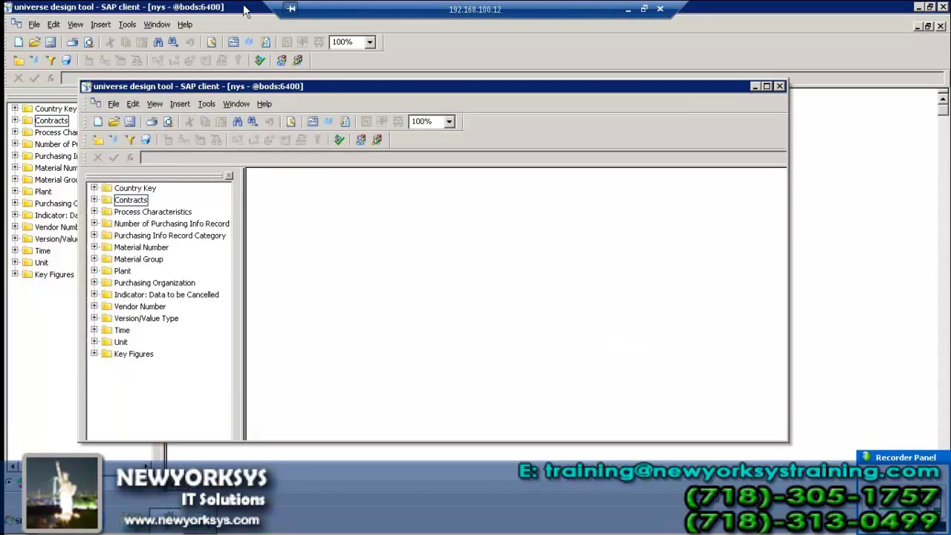
double_click(245, 9)
left_click(780, 106)
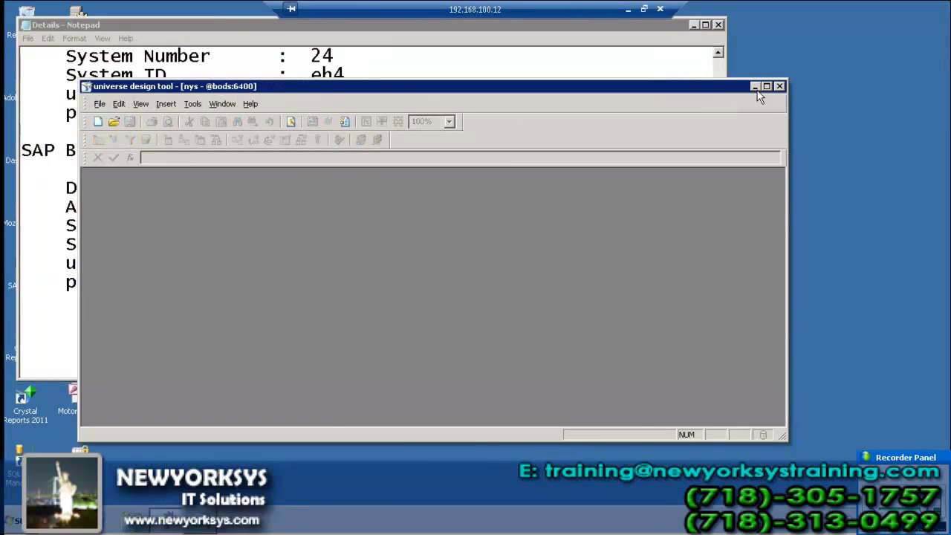
- Minimize Universe Design Tool and Notepad, then launch Query Designer from All Programs > Business Explorer
left_click(755, 86)
left_click(693, 25)
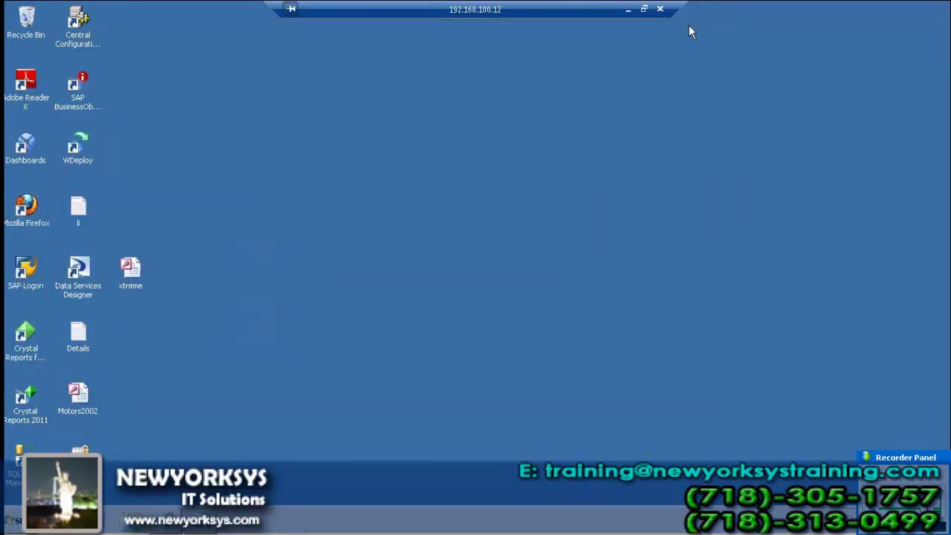
left_click(13, 524)
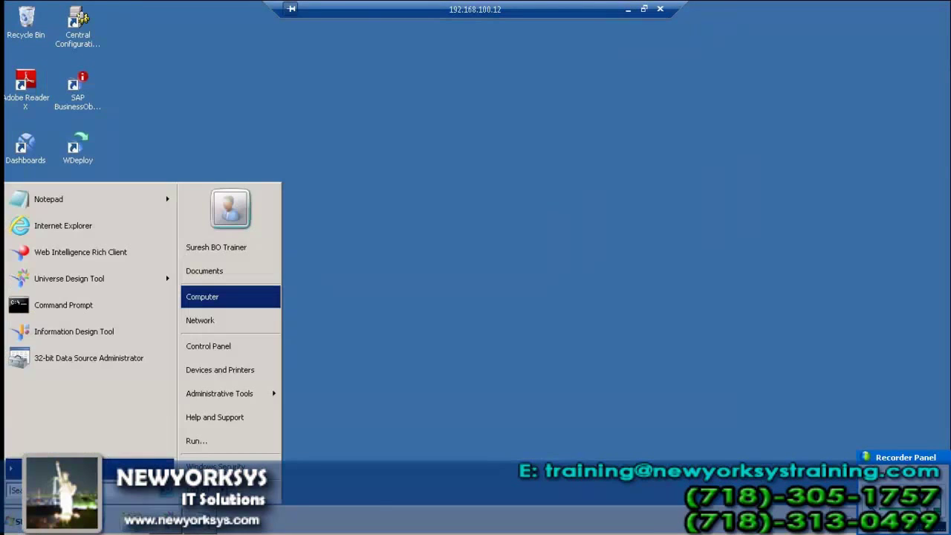
left_click(30, 467)
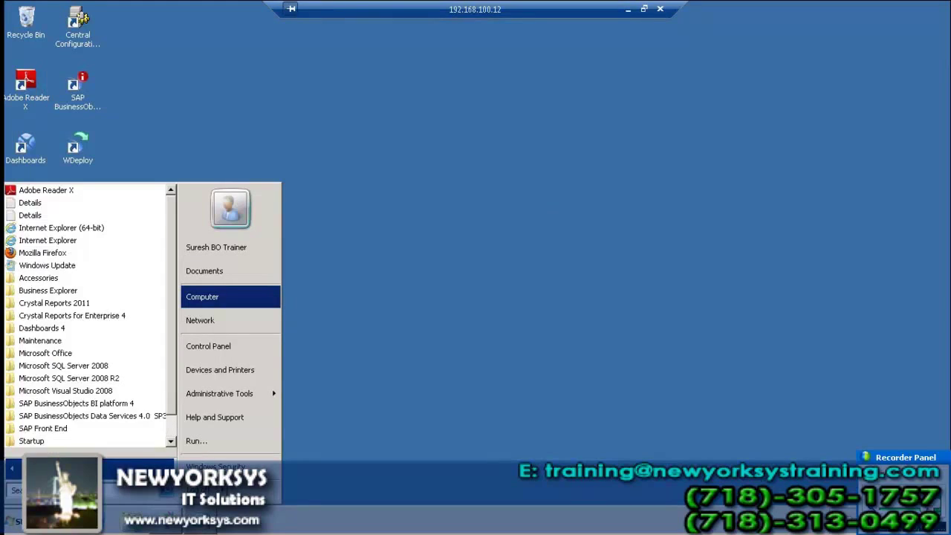
left_click(65, 290)
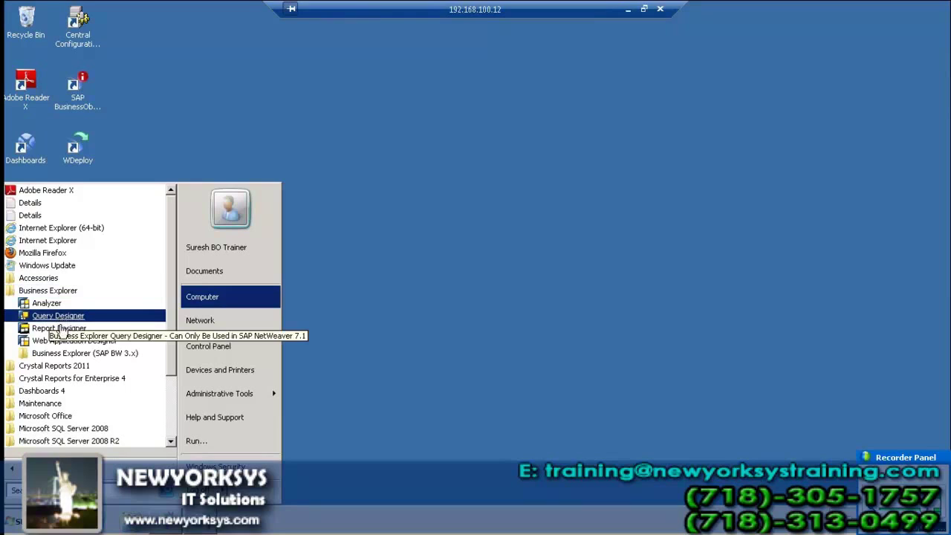
left_click(58, 316)
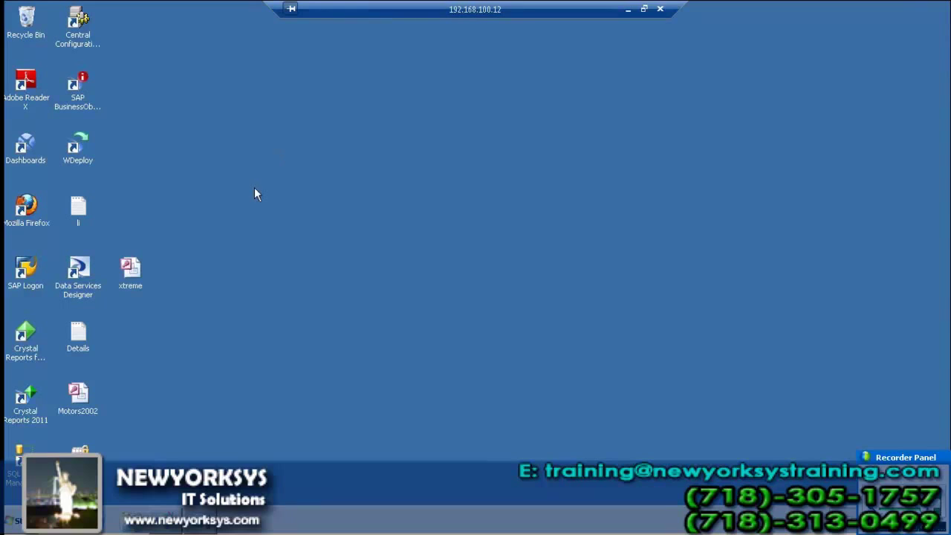
- Leave the Windows launcher and return to the SAP Logon dialog with SAP BI 7.0 _ECC selected
key("super")
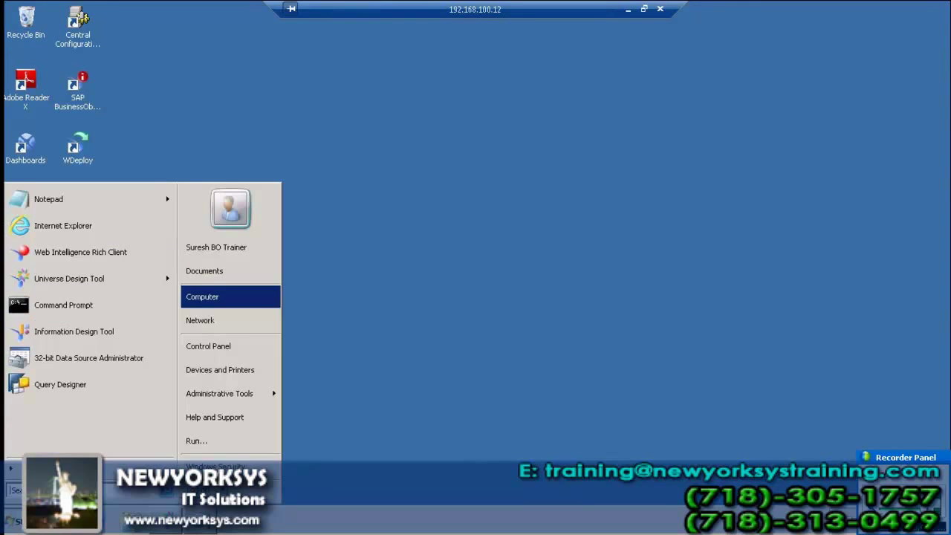
left_click(52, 469)
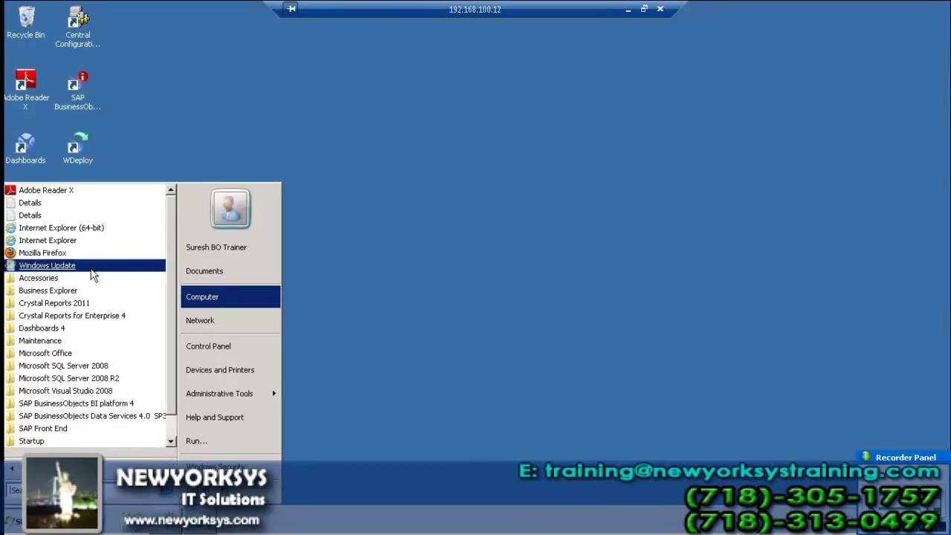
left_click(291, 185)
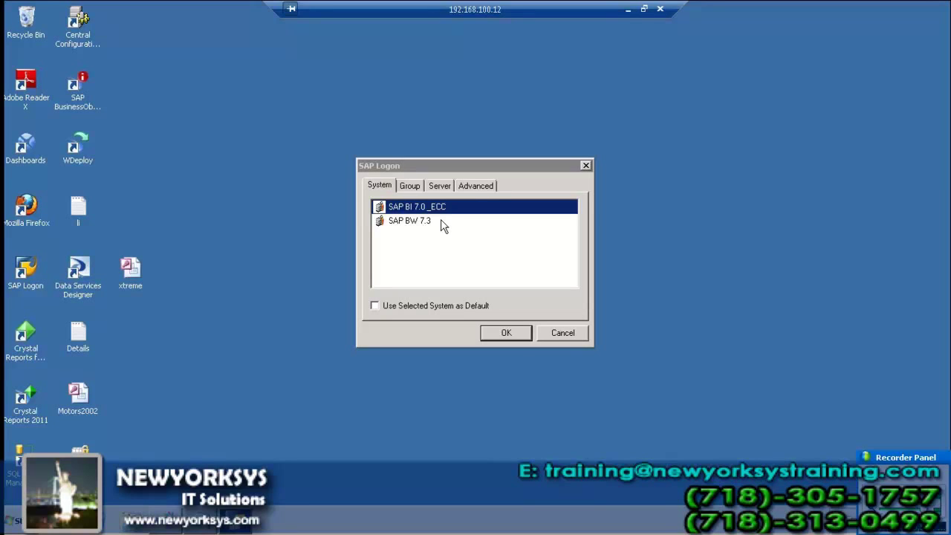
- Connect to SAP BI 7.0 _ECC with client 001 and look up the login credentials in the notes
left_click(511, 333)
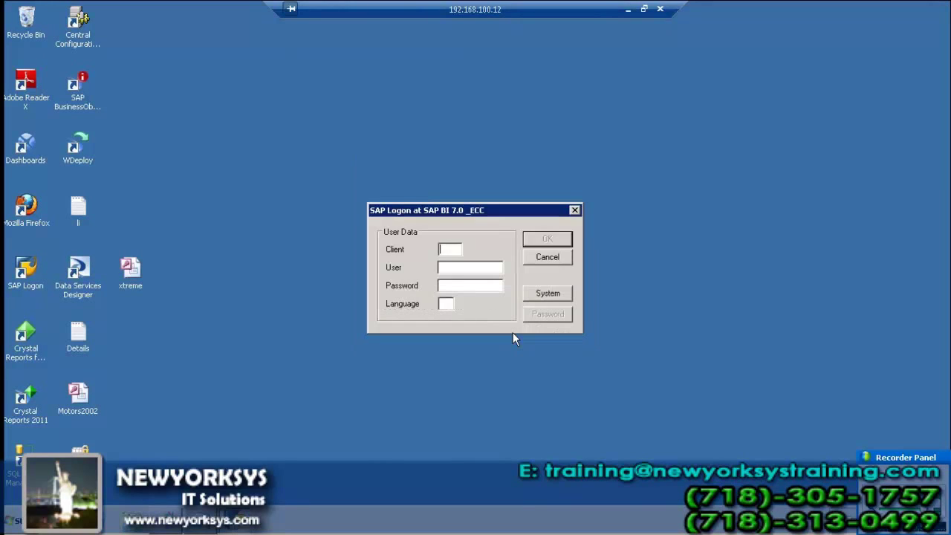
type("001")
key("Tab")
type("NAGA")
key("BackSpace")
key("BackSpace")
key("BackSpace")
key("BackSpace")
double_click(83, 338)
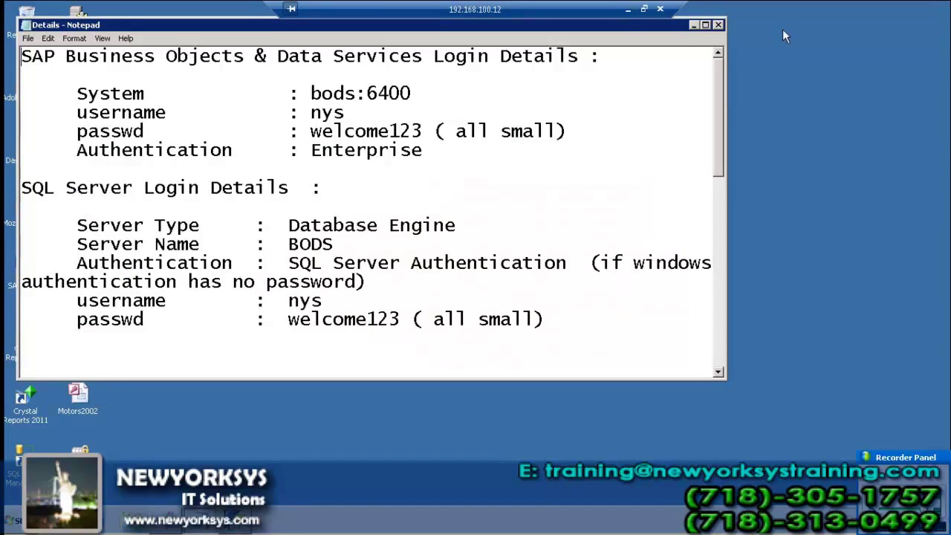
left_click(691, 24)
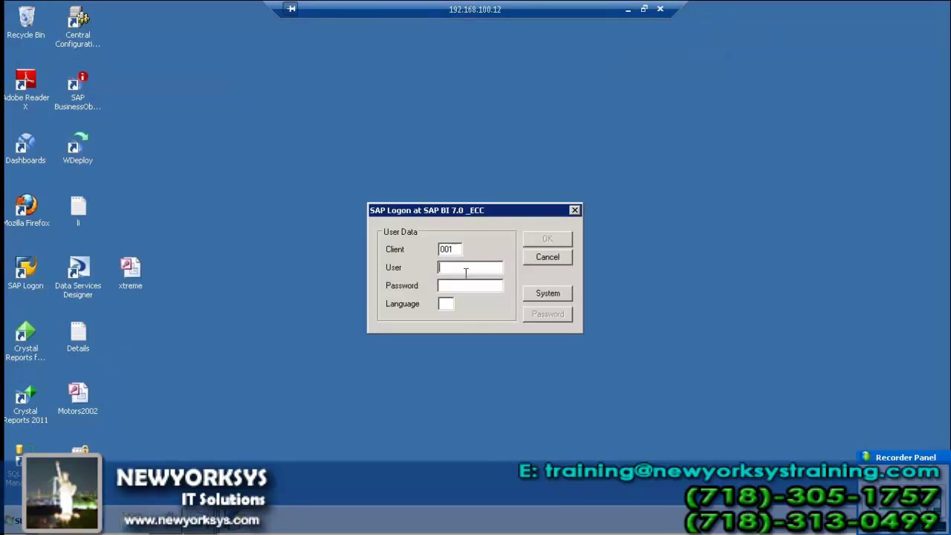
- Enter the user name, password and language EN, and submit the logon
type("SURESH")
key("Tab")
type("**********")
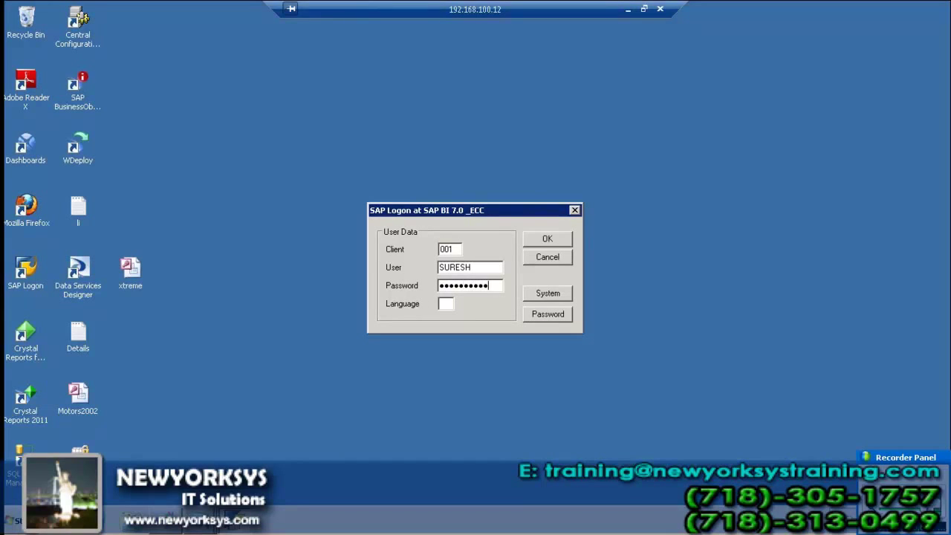
key("Tab")
type("EN")
key("Return")
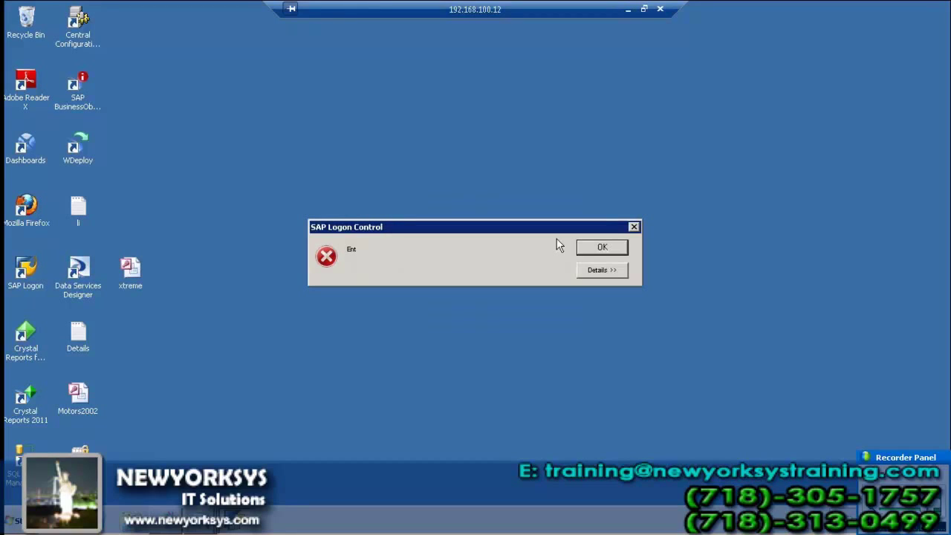
- Dismiss the logon error and aborted warning, relaunch Query Designer and show the Server settings
left_click(594, 244)
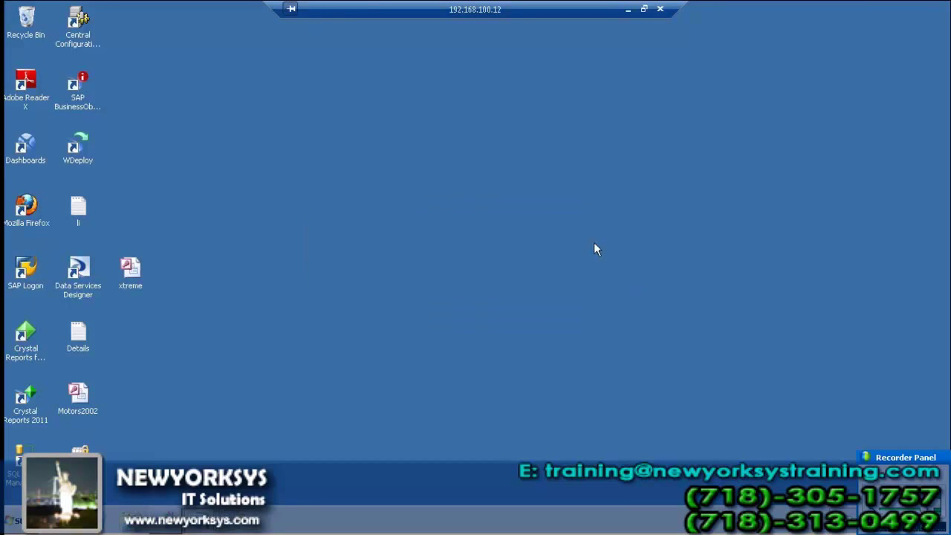
left_click(501, 301)
left_click(16, 520)
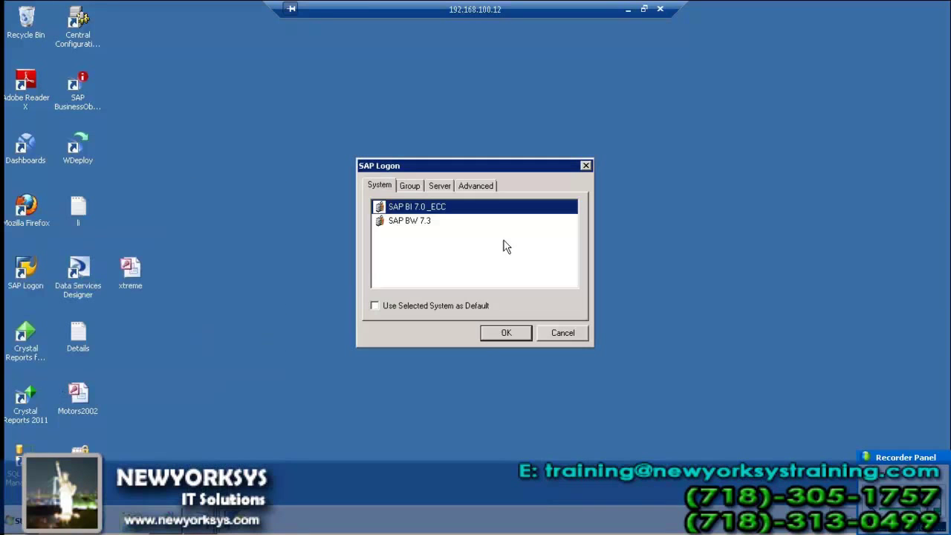
left_click(437, 187)
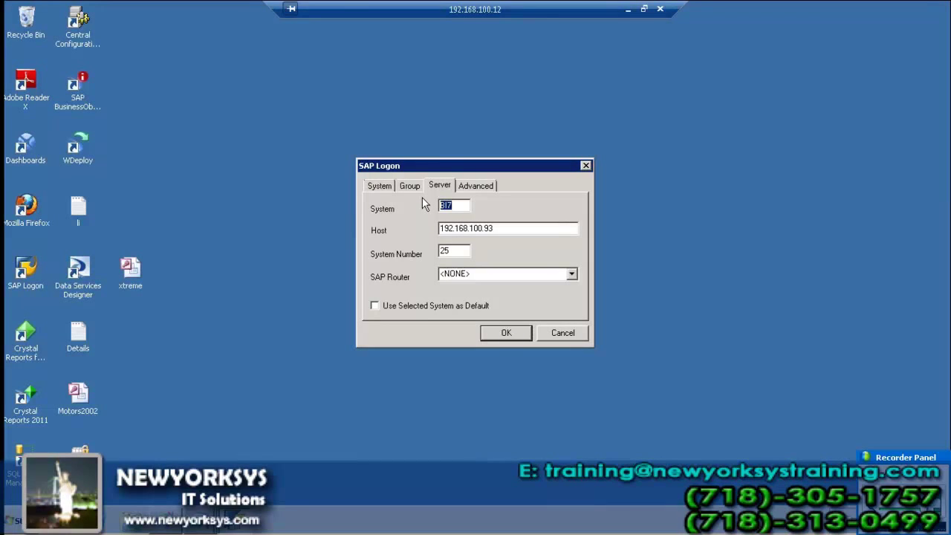
- Set the server to system DEV, host 202.65.155.169, system number 03, and confirm
type("DEV")
key("Tab")
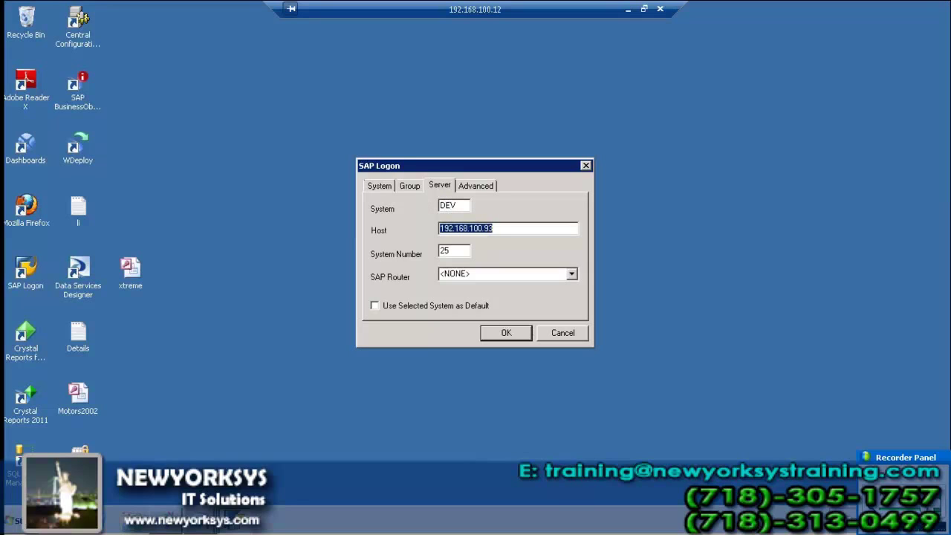
type("202.")
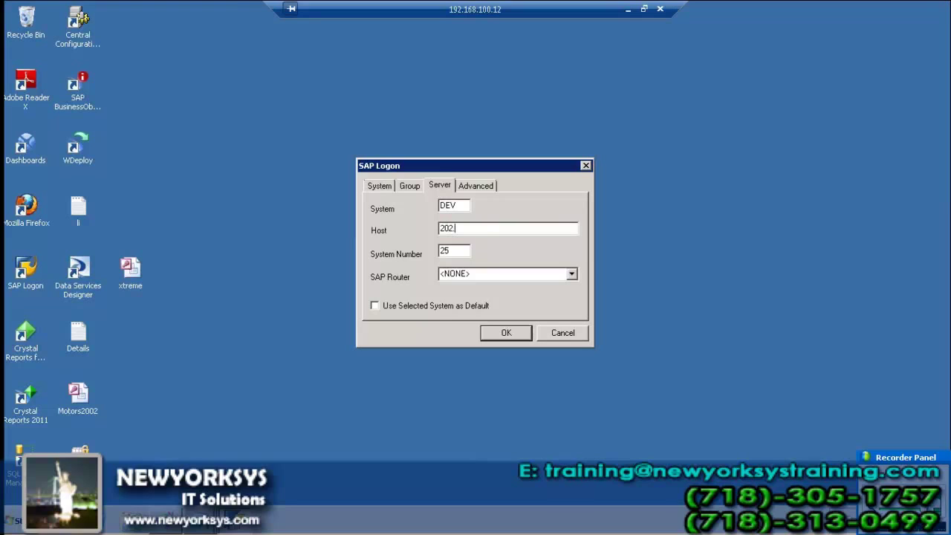
type("65.")
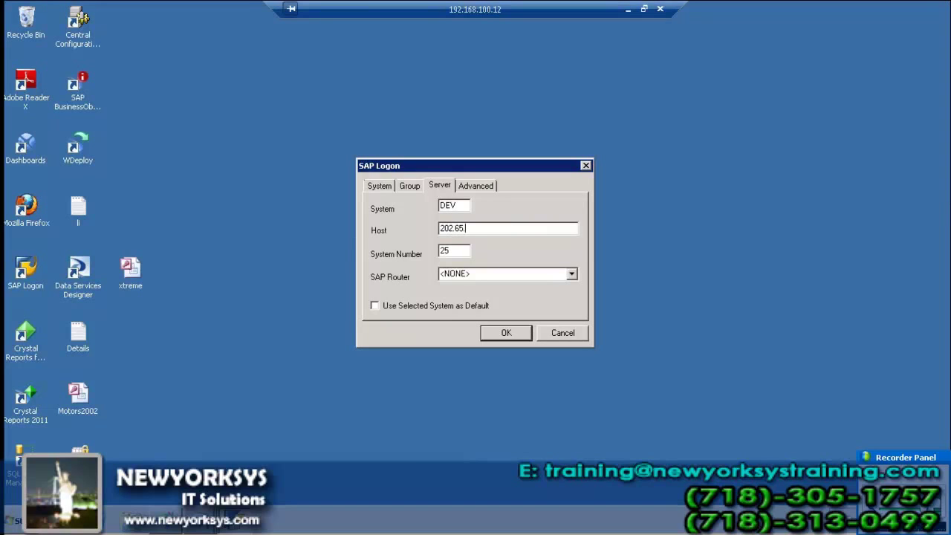
type("155.169")
key("Tab")
type("03")
key("Tab")
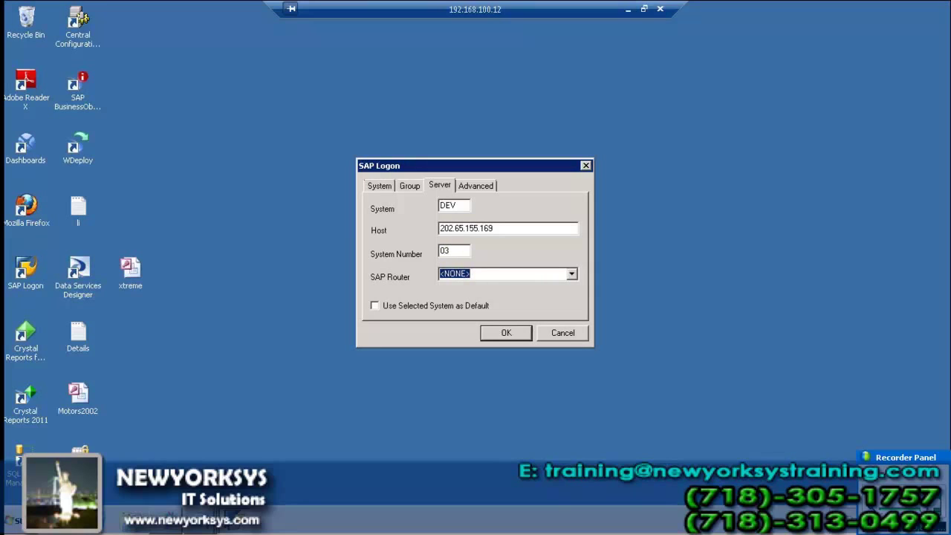
left_click(504, 334)
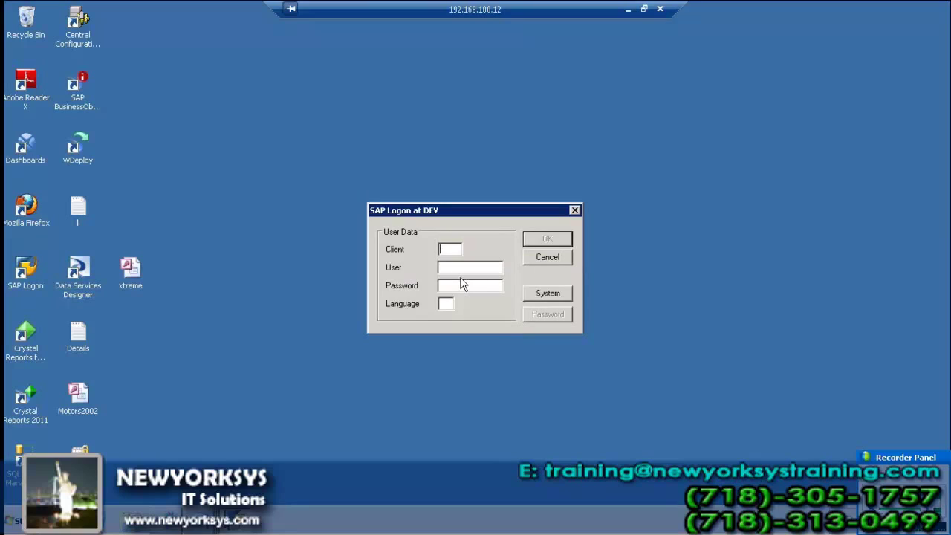
- Log on to DEV with client 001, the user name and password, and language EN
type("001")
key("Tab")
type("SA")
key("BackSpace")
key("BackSpace")
type("NAGARAJ")
left_click(440, 285)
type("******")
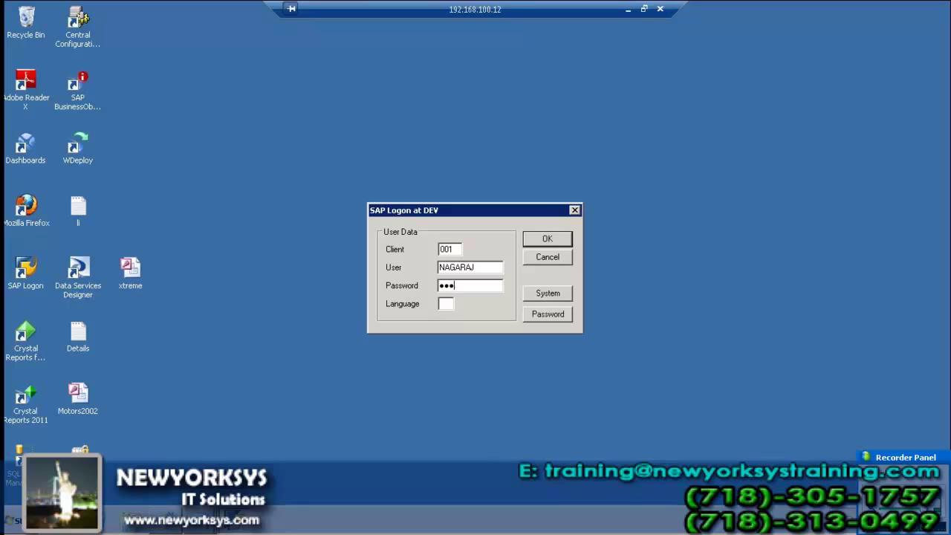
type("*")
type("EN")
left_click(562, 241)
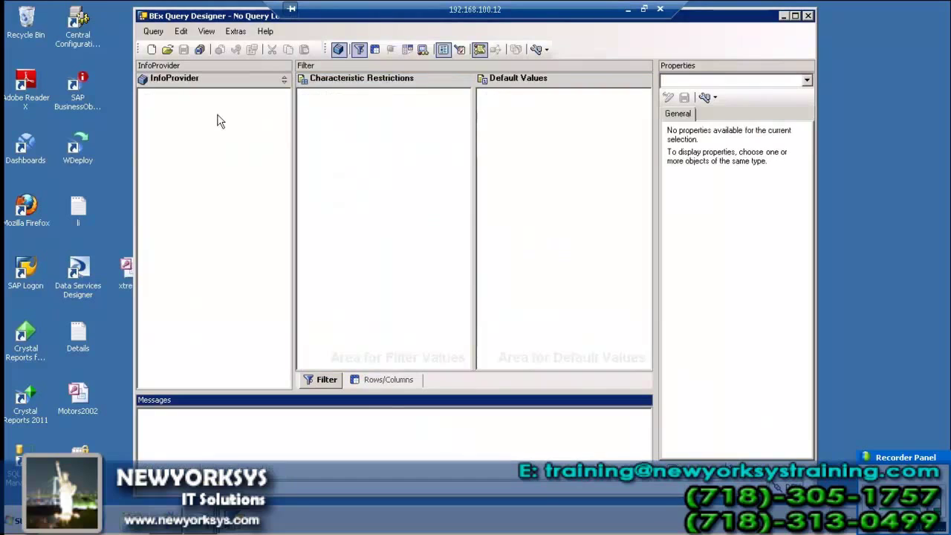
- Create a new query on ITeLO Sales Data Scenario from SAP Demo > SAP Demo Scenario ITeLO Company
left_click(151, 49)
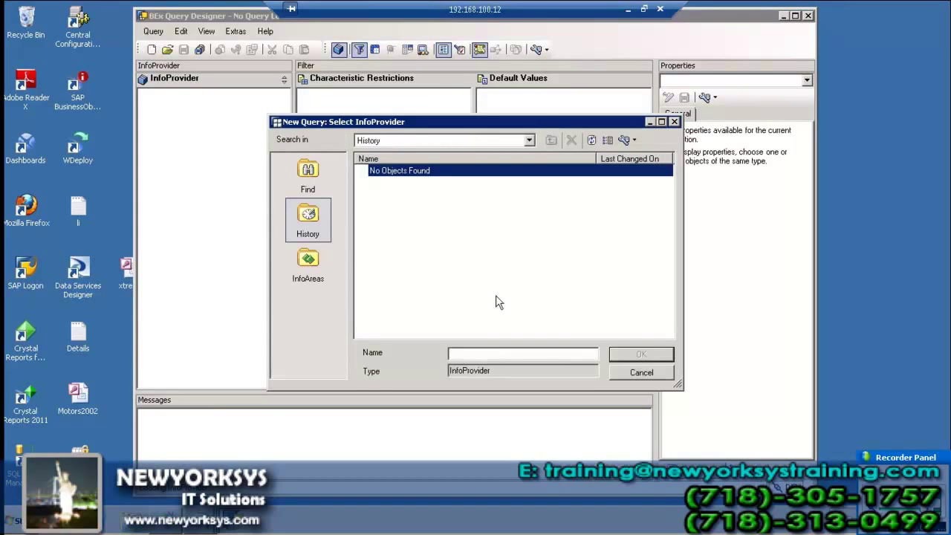
left_click(316, 270)
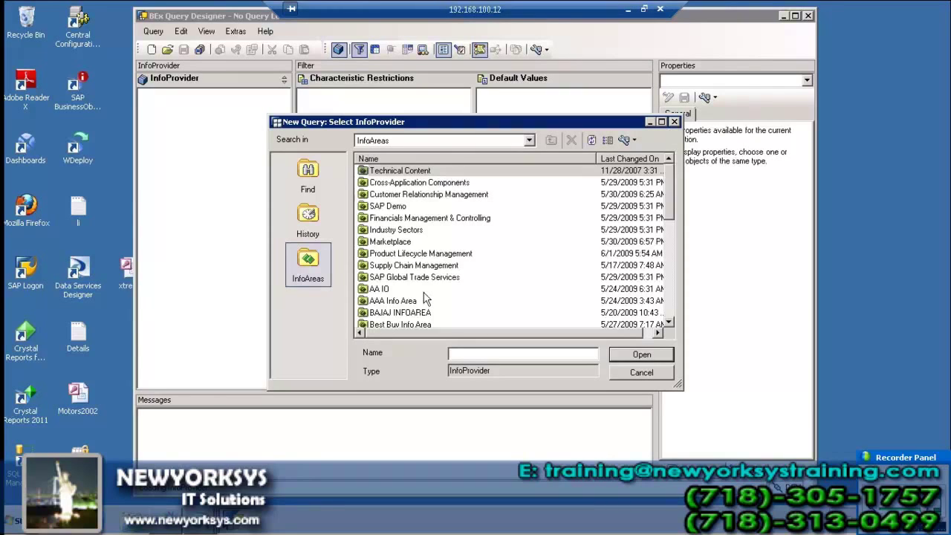
left_click(401, 209)
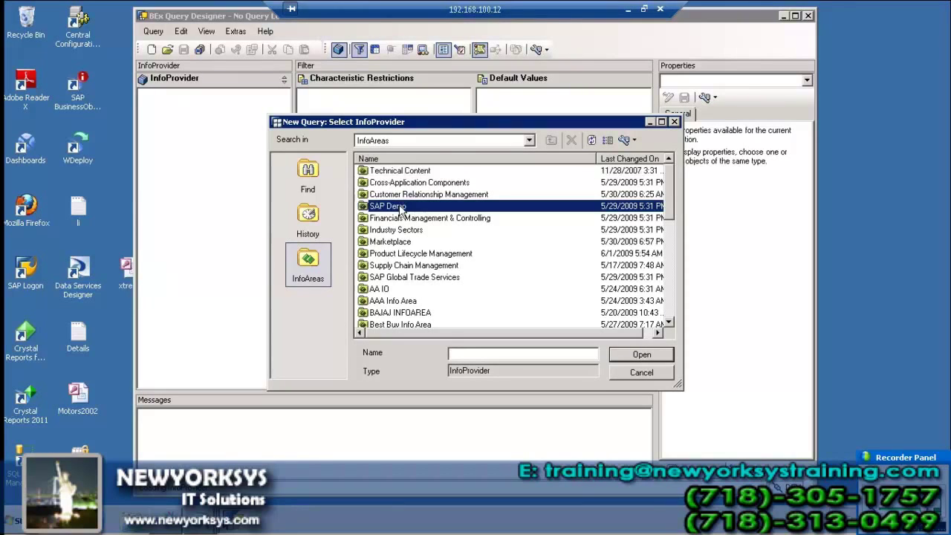
left_click(657, 357)
left_click(468, 173)
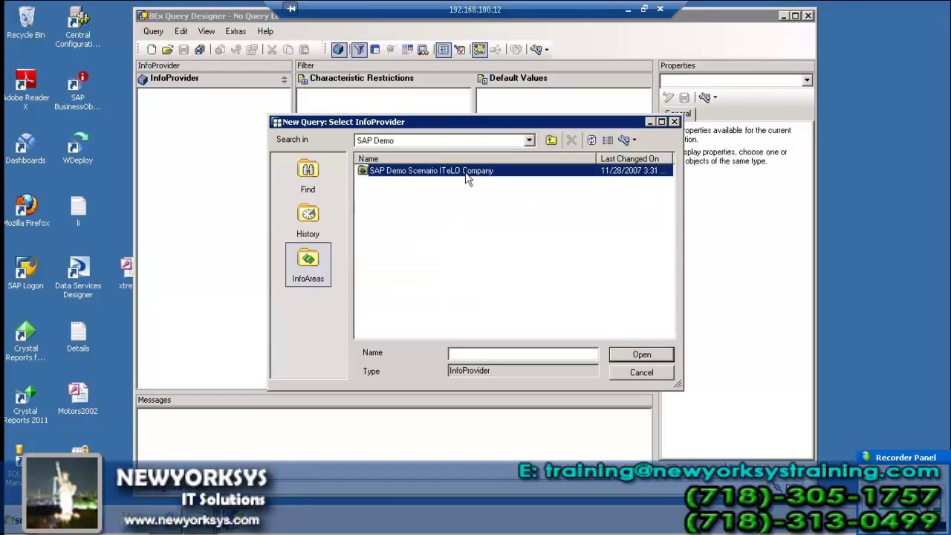
left_click(613, 358)
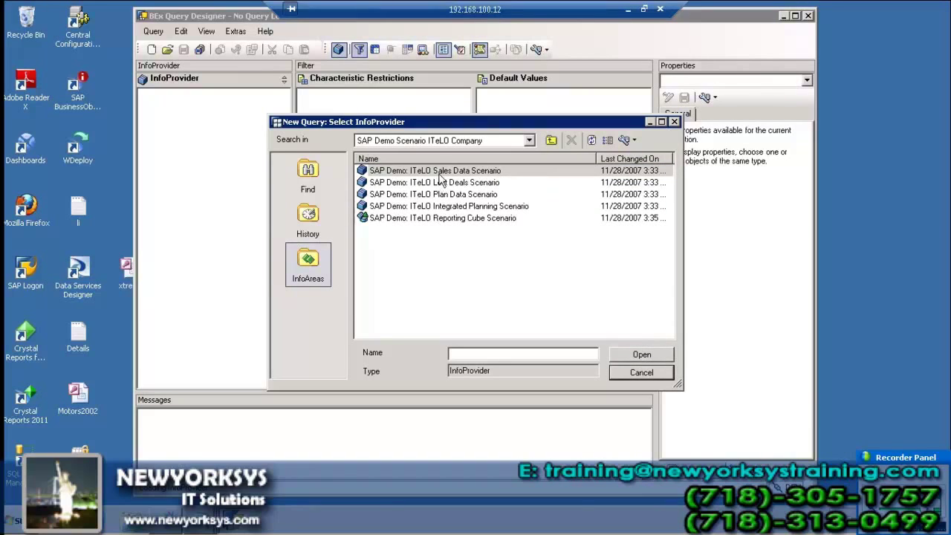
left_click(640, 355)
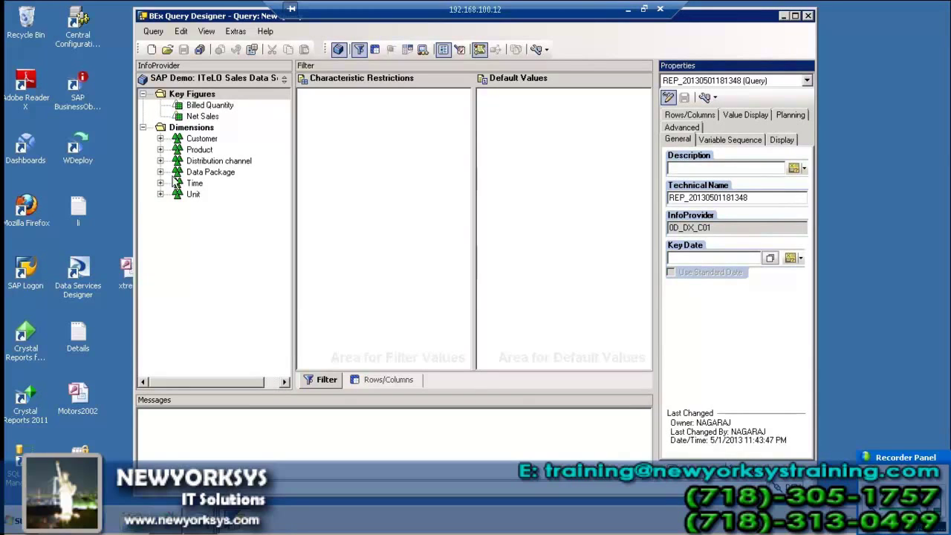
- Put Net Sales in the query columns and Customer in the rows, then save the query
left_click(388, 377)
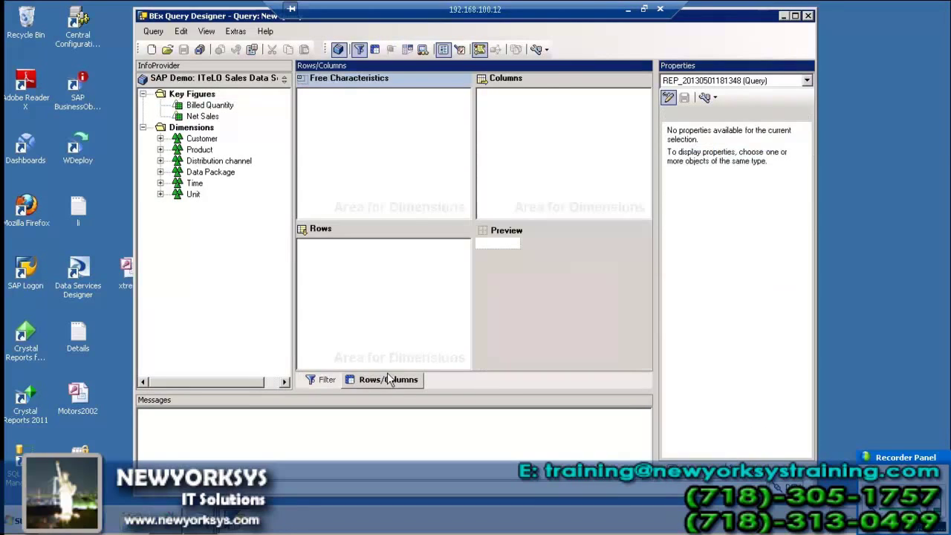
left_click_drag(188, 115, 497, 108)
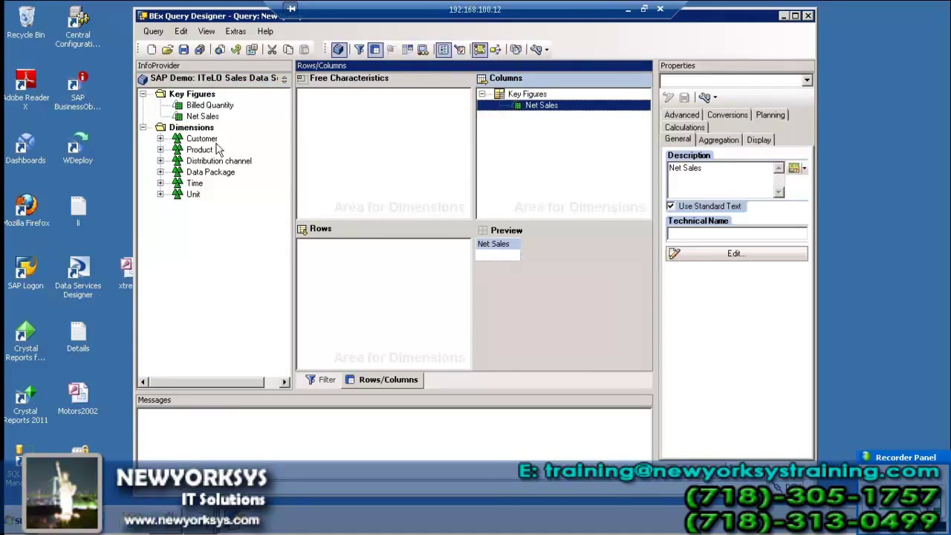
left_click(160, 138)
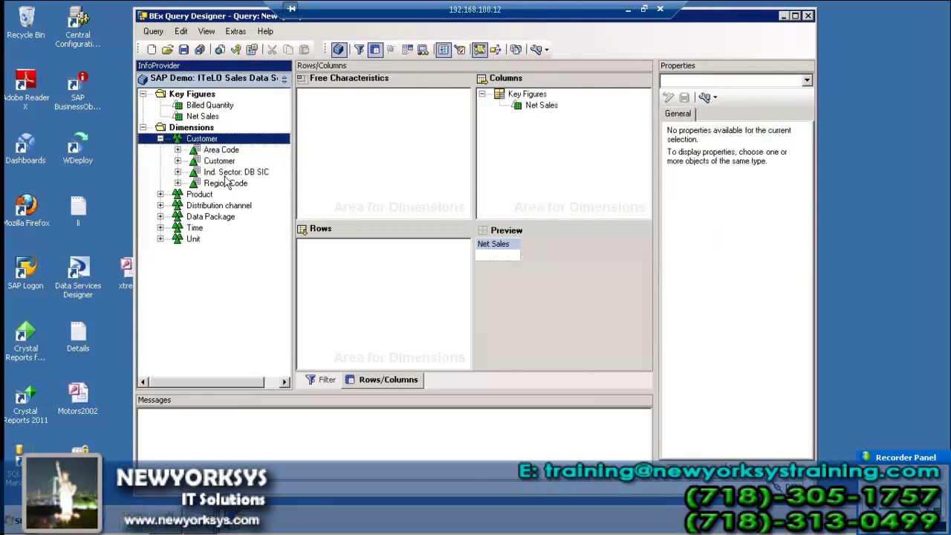
left_click(224, 162)
left_click_drag(223, 161, 321, 267)
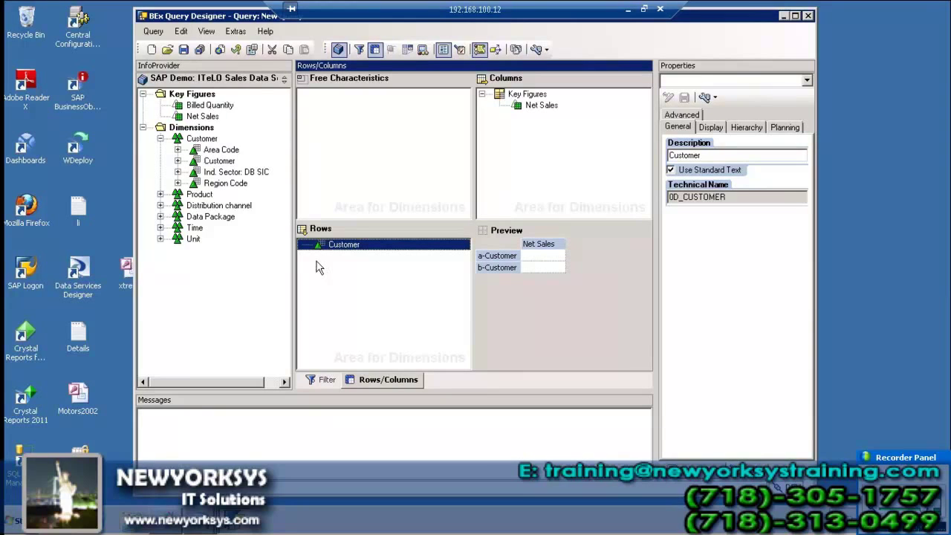
left_click(179, 49)
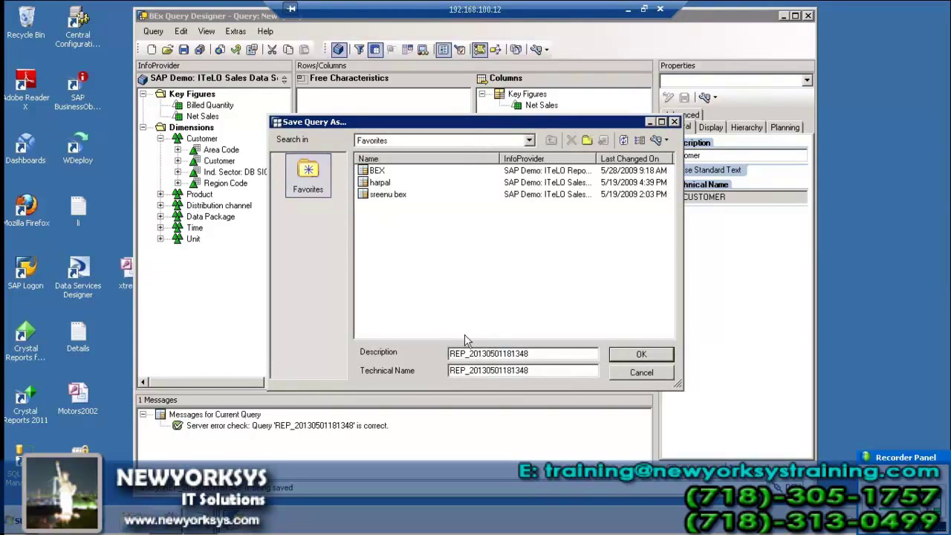
- Save the query with description 'Sriram' and technical name 'SRIRAM'
double_click(562, 371)
key("BackSpace")
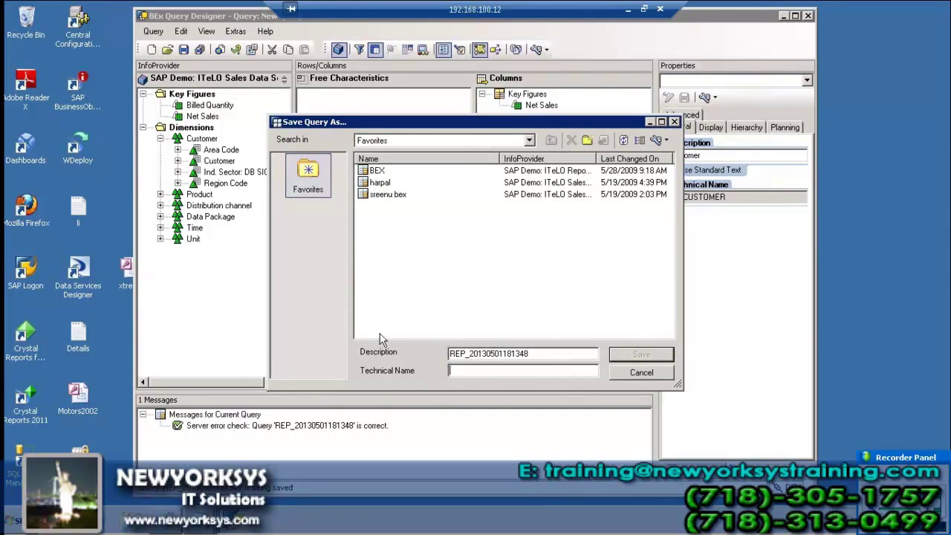
key("shift+Tab")
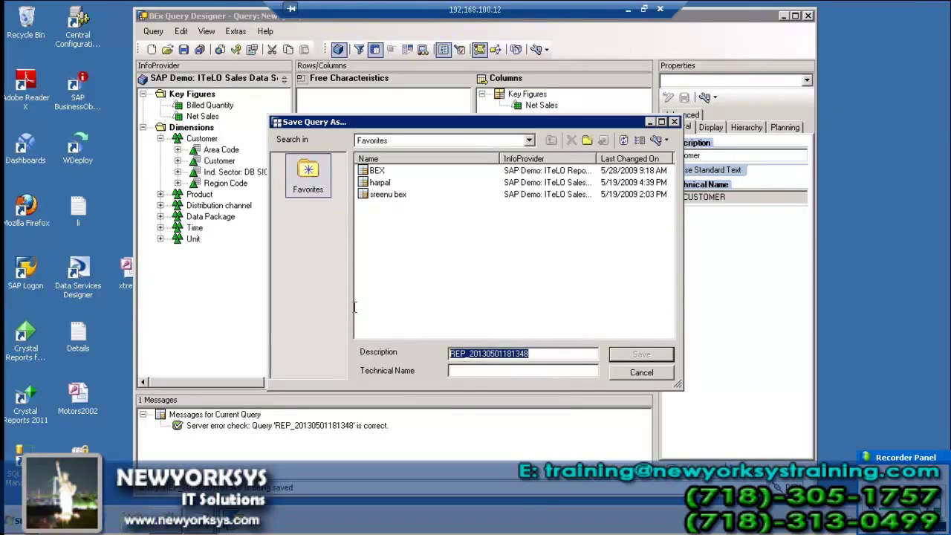
key("BackSpace")
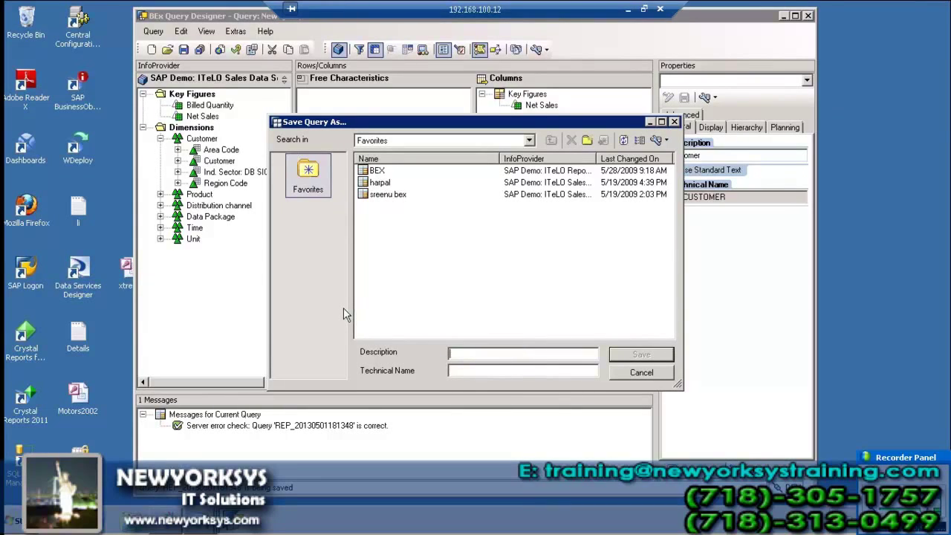
type("Sriram")
left_click(492, 372)
type("SRRIA")
key("BackSpace")
key("BackSpace")
key("BackSpace")
type("IRAM")
left_click(628, 356)
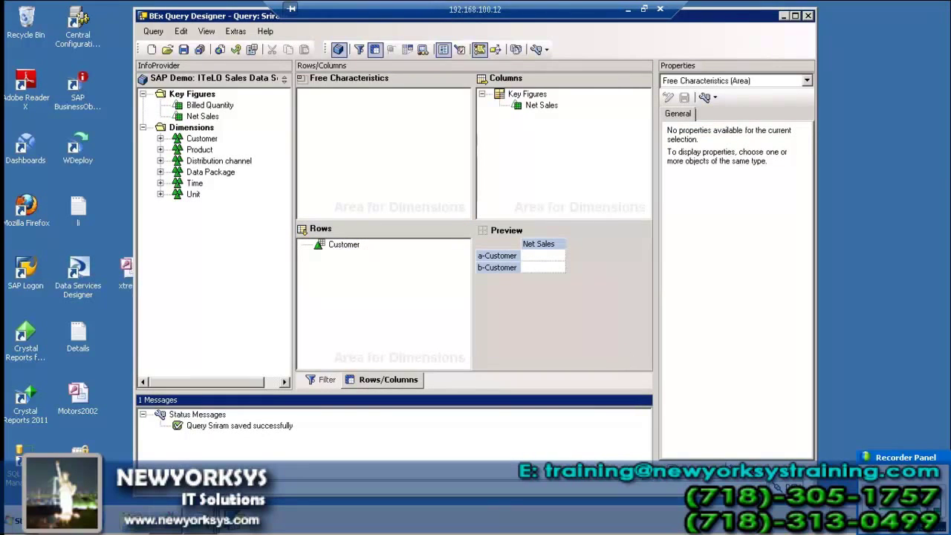
- Tick Allow External Access to this Query in the query's Advanced properties, then close Query Designer
left_click(807, 81)
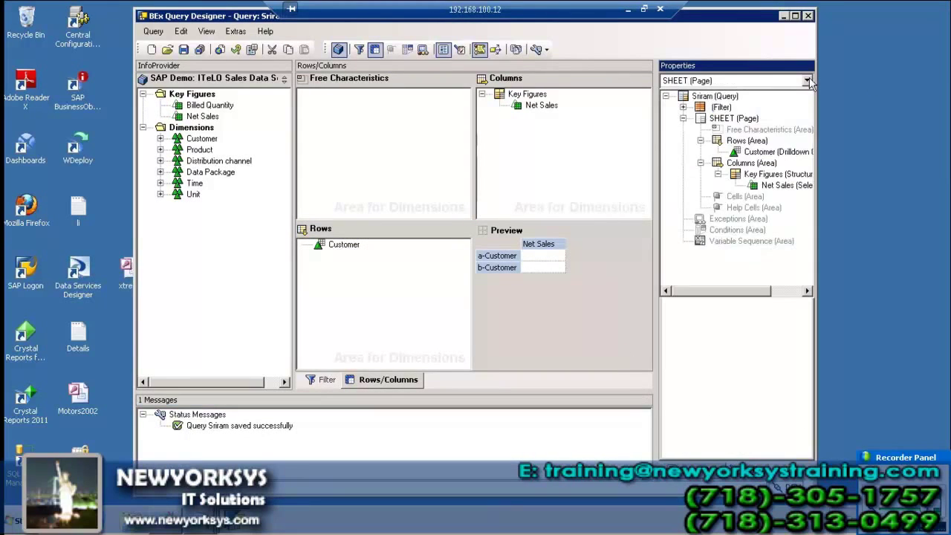
left_click(733, 98)
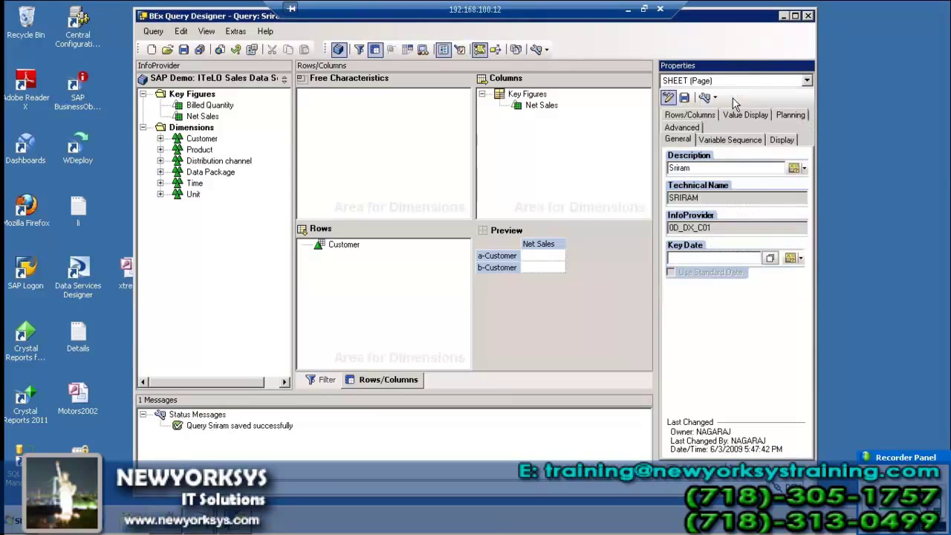
left_click(693, 130)
left_click(676, 206)
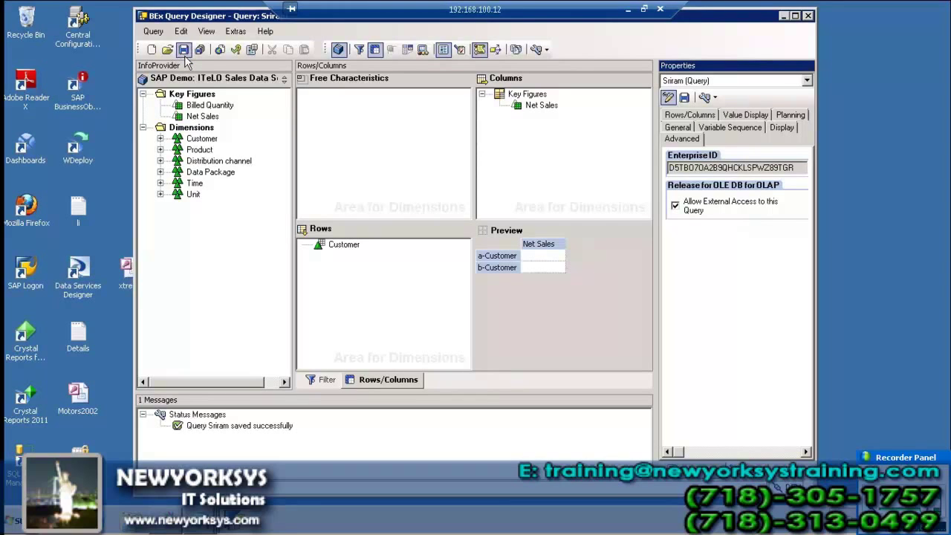
left_click(807, 16)
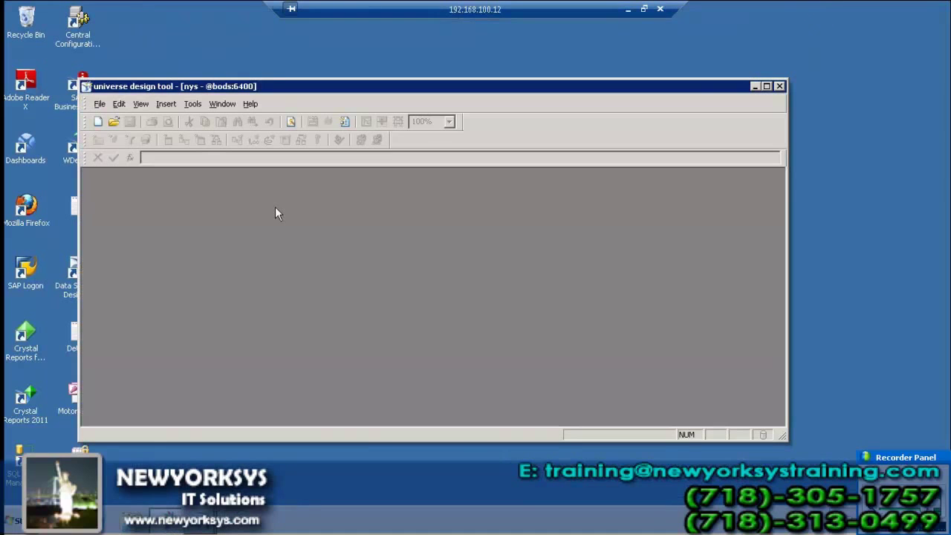
- Create a new universe named 'sap bex' and start a new connection for it
left_click(99, 104)
left_click(111, 121)
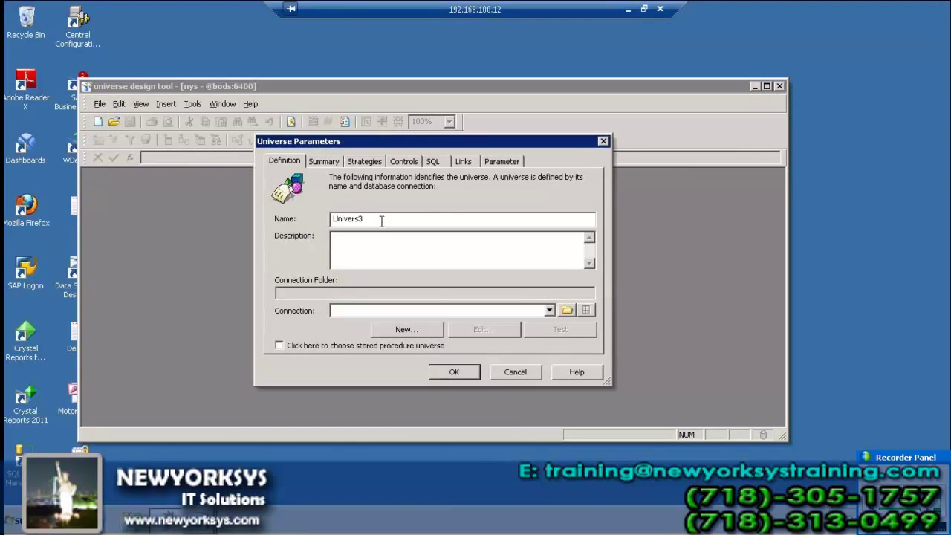
key("shift+Home")
type("sap dex")
key("BackSpace")
key("BackSpace")
key("BackSpace")
type("bex")
left_click(407, 329)
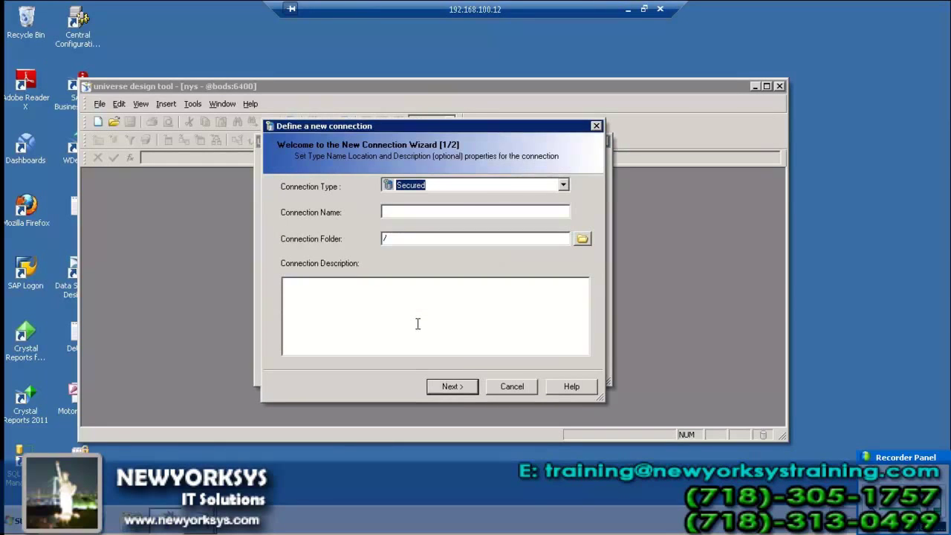
- Name the new connection 'sap bex' and continue to the middleware choice
left_click(410, 214)
type("sap bex")
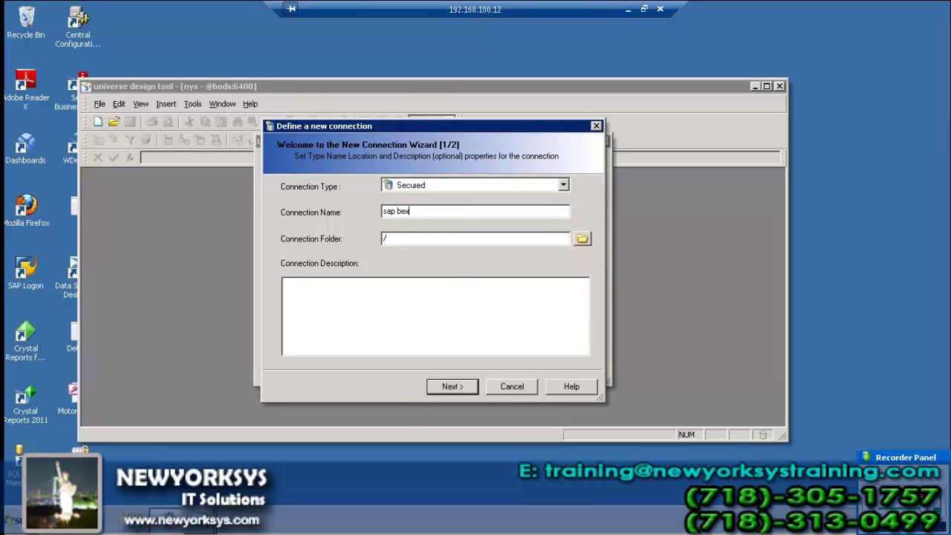
left_click(454, 387)
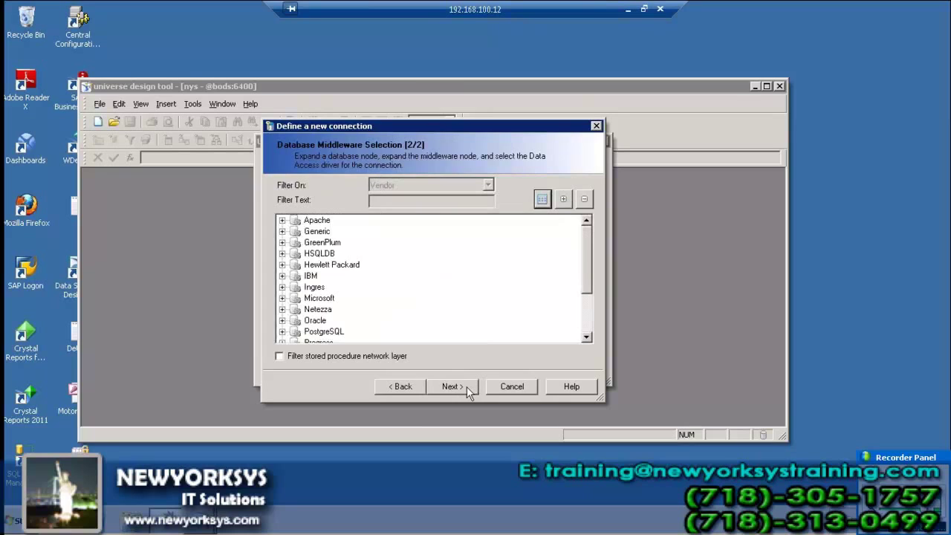
- Select the SAP > SAP Business Warehouse > SAP Client driver for the connection
left_click(321, 310)
left_click(586, 338)
left_click(587, 338)
left_click(586, 338)
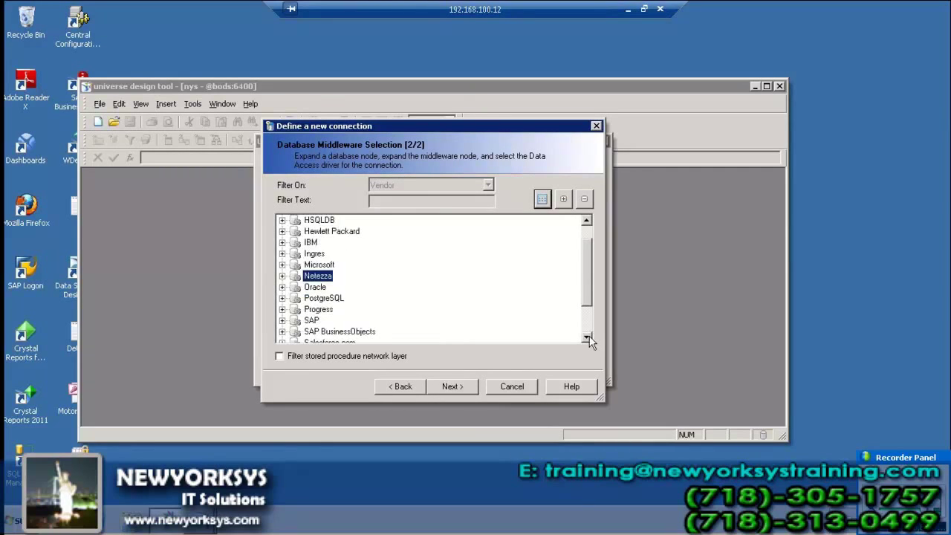
left_click(587, 339)
left_click(282, 310)
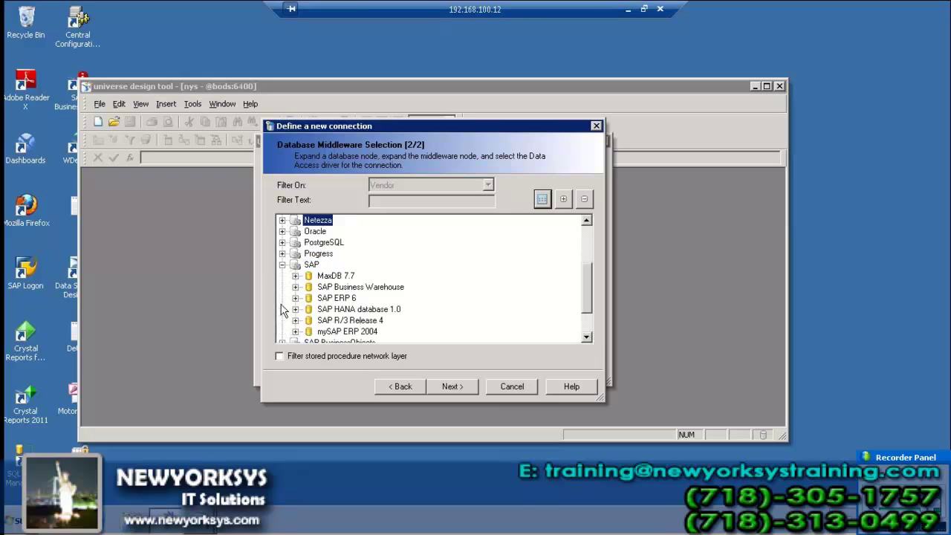
left_click(295, 287)
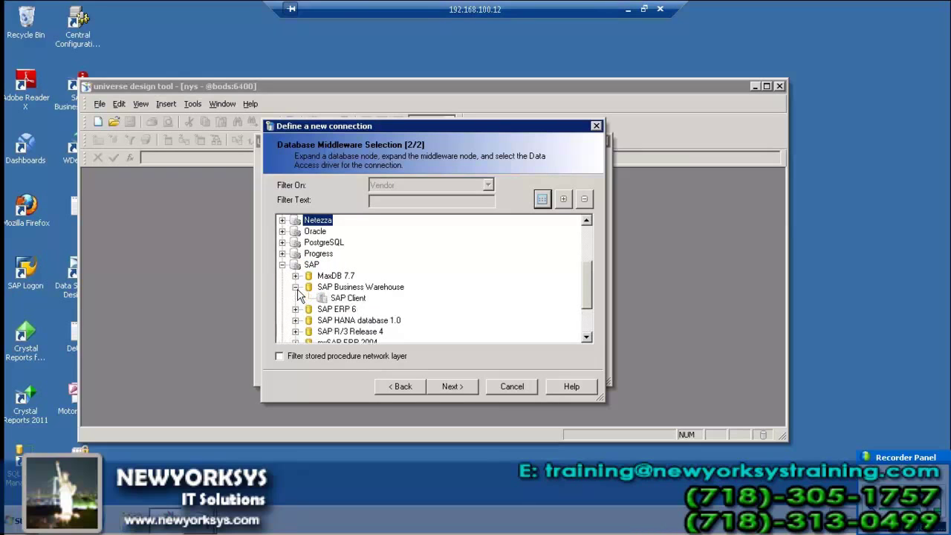
left_click(339, 298)
left_click(470, 388)
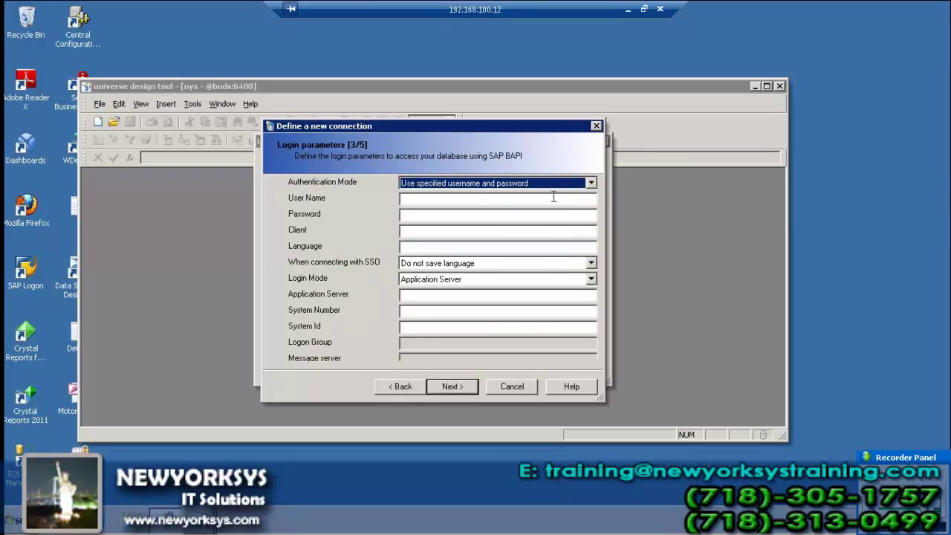
- Enter the SAP user name and password, client 001 and language en
left_click(435, 199)
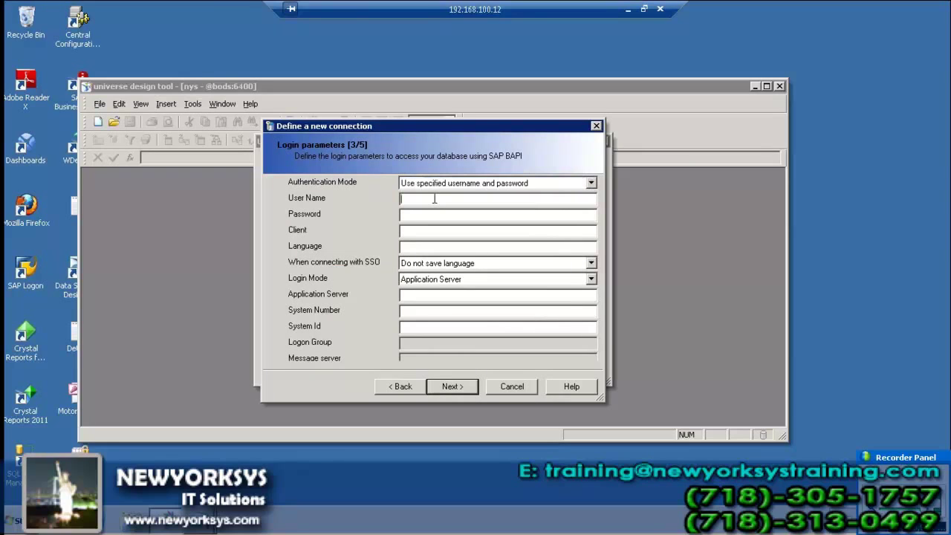
type("nagaraj")
key("Tab")
type("*******")
key("Tab")
type("001")
key("Tab")
type("en")
- Set application server 202.65.155.169, system number 03 and system ID dev
key("Tab")
key("Tab")
key("Tab")
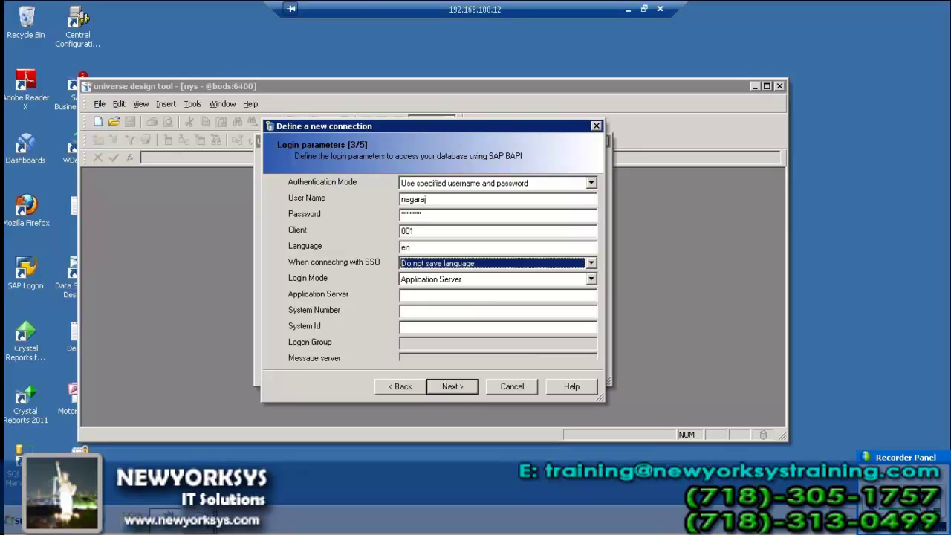
type("205")
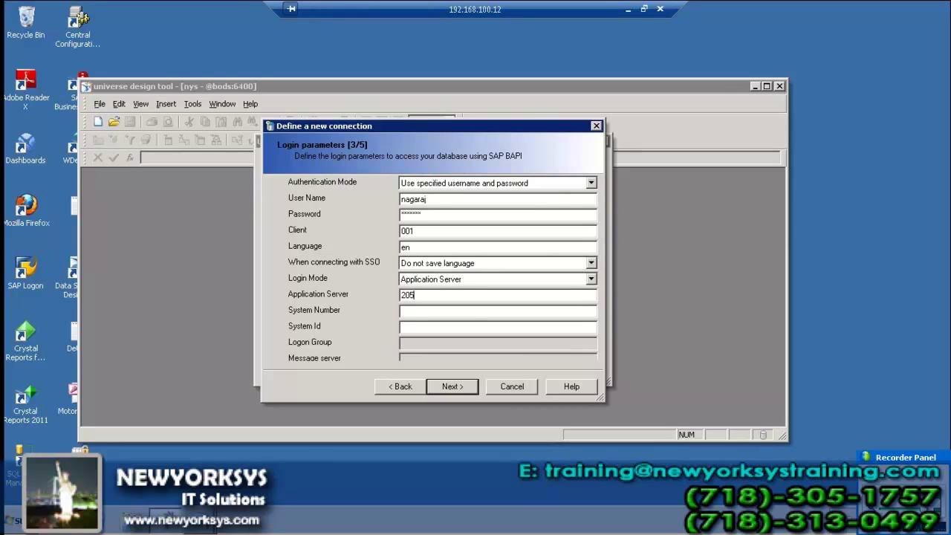
key("BackSpace")
type("2.65.155.169")
key("Tab")
type("03")
key("Tab")
type("dev")
key("Tab")
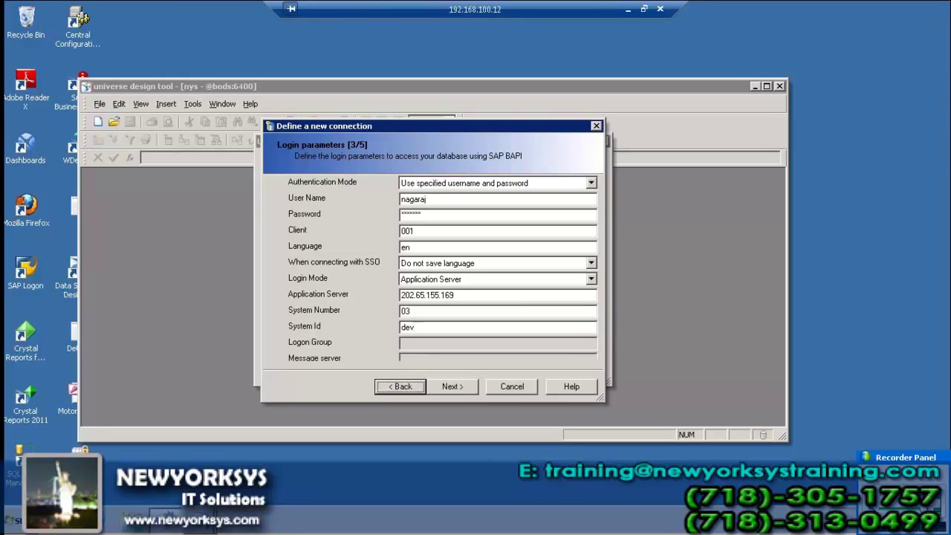
- Pick the Sriram (0D_DX_C01/SRIRAM) query under ITeLO Sales Data Scenario as the source
left_click(452, 390)
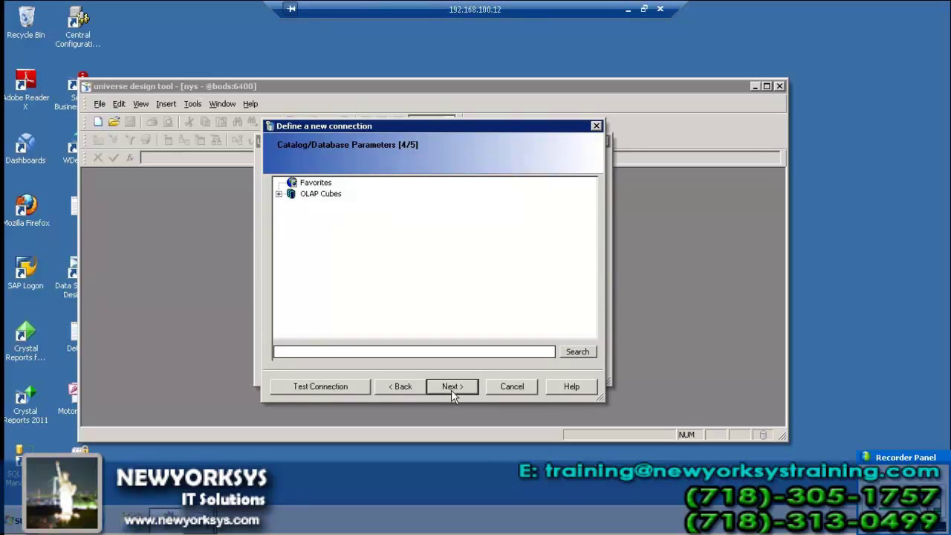
left_click(278, 195)
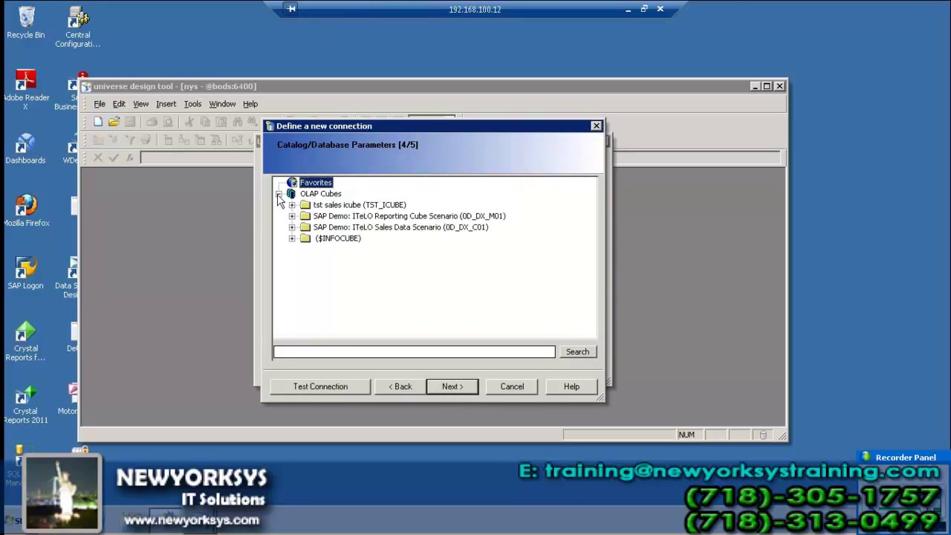
left_click(296, 239)
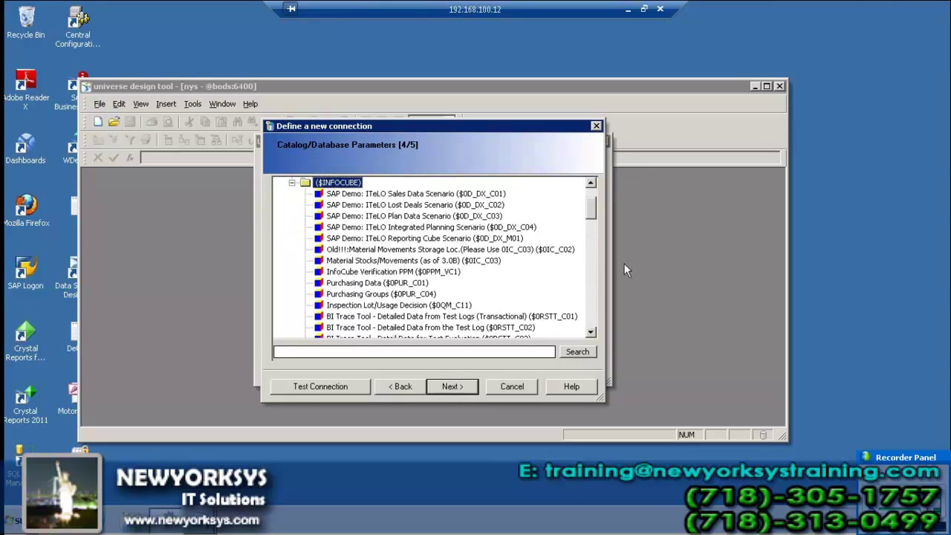
scroll(587, 208, "up", 2)
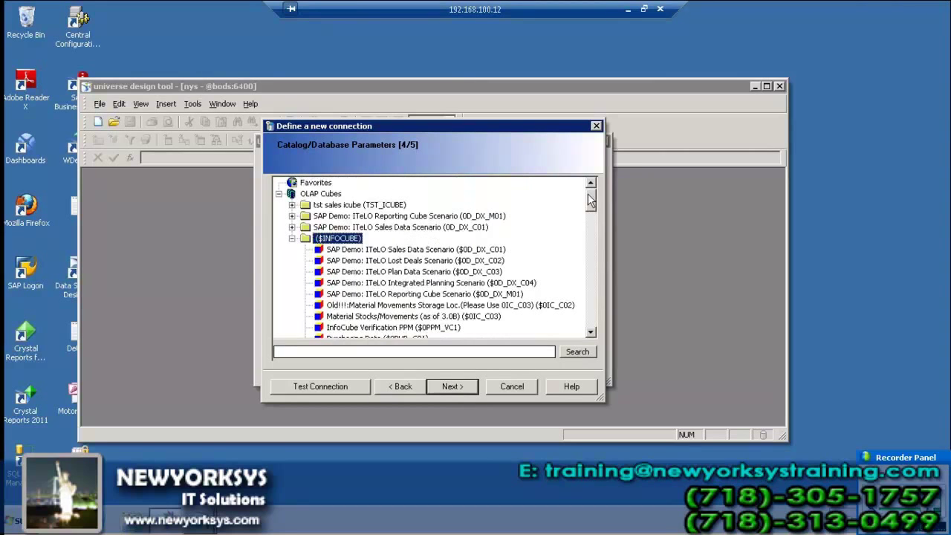
left_click(316, 183)
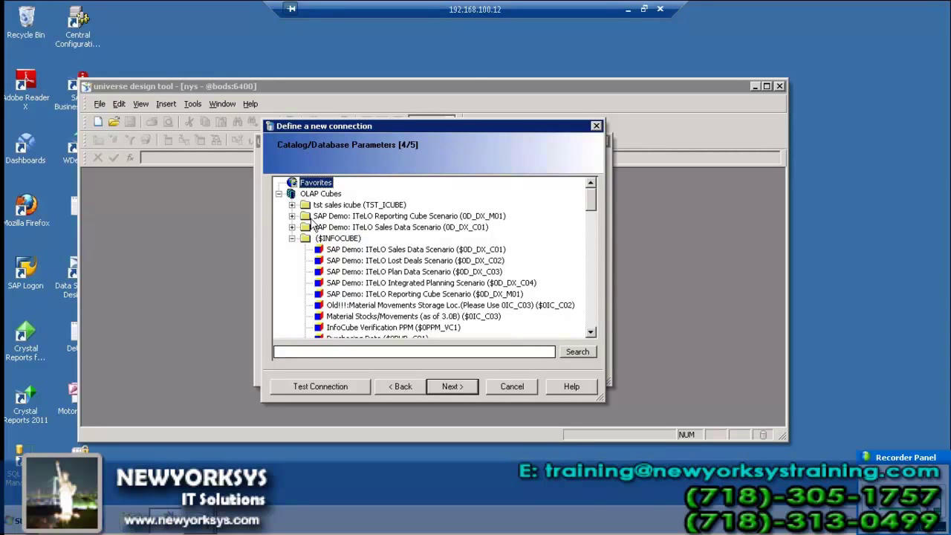
left_click(293, 206)
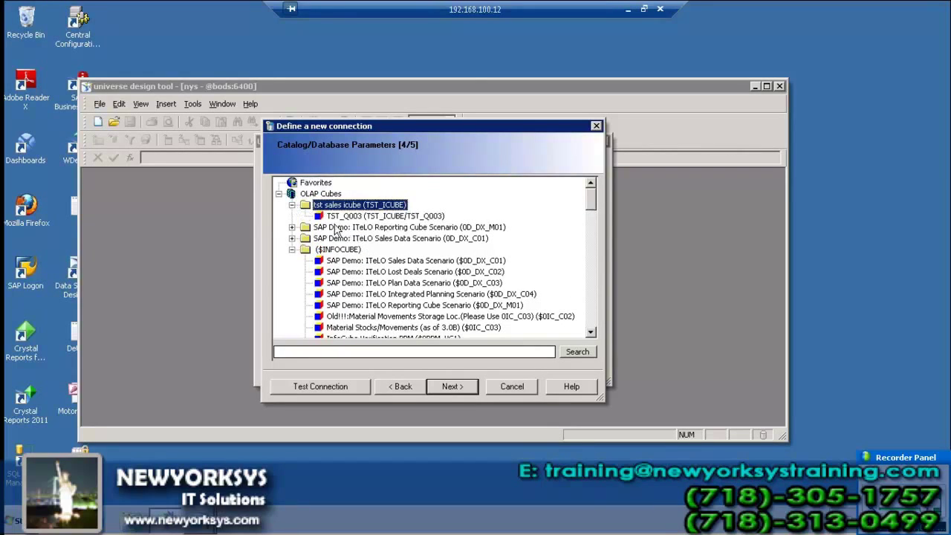
left_click(297, 227)
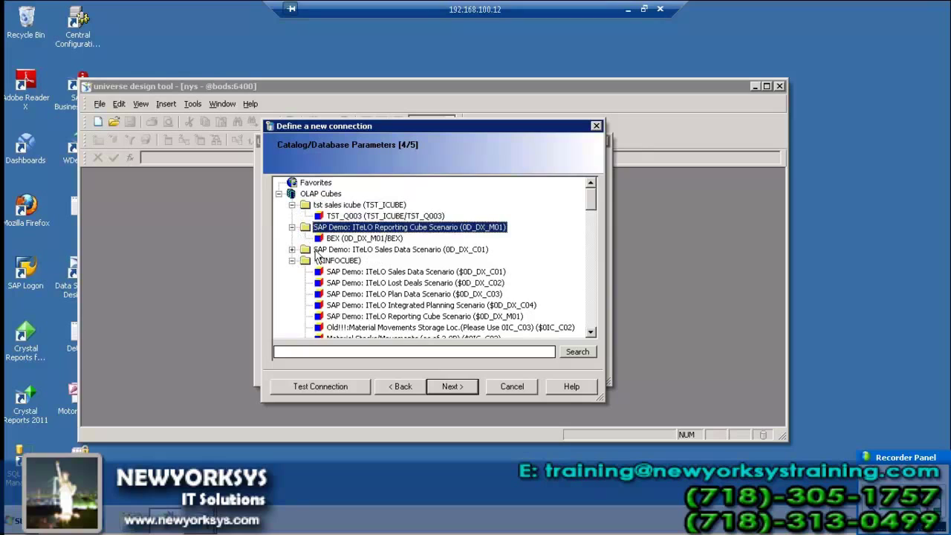
left_click(293, 250)
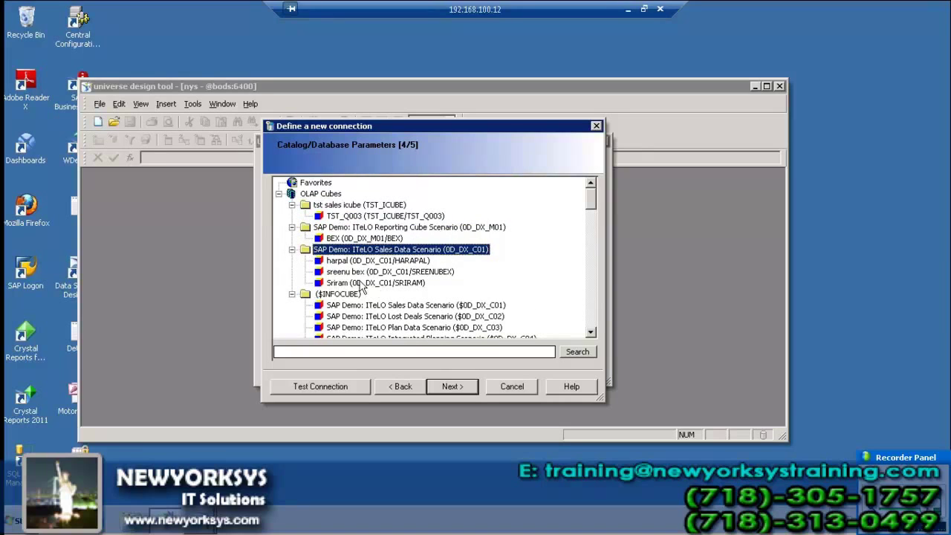
left_click(372, 283)
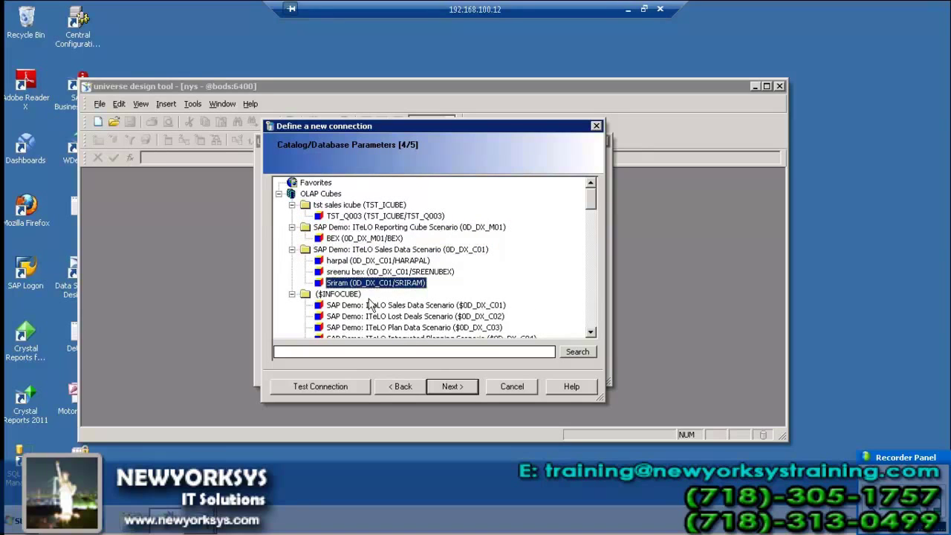
left_click(452, 387)
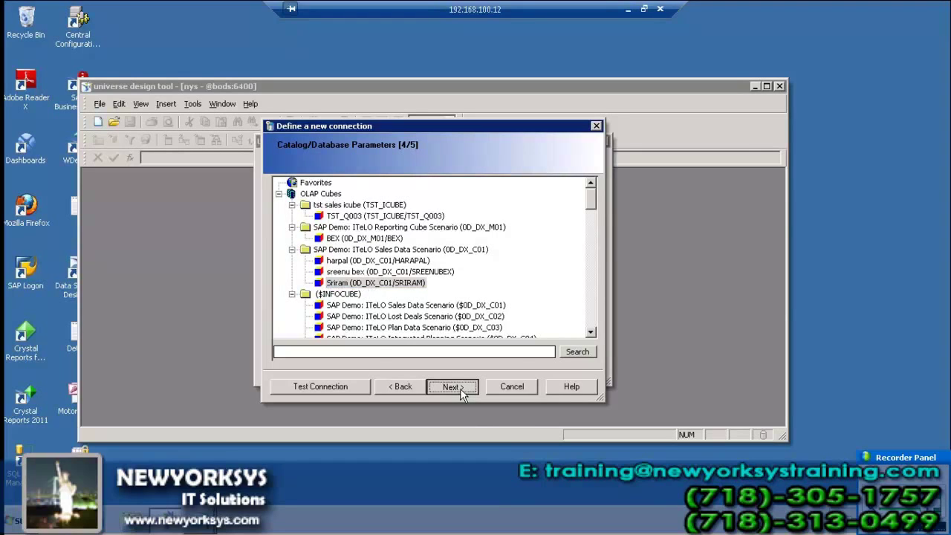
- Generate the sap bex universe and inspect its Customer, Customer2, Key Figures and Net Sales branches
left_click(460, 390)
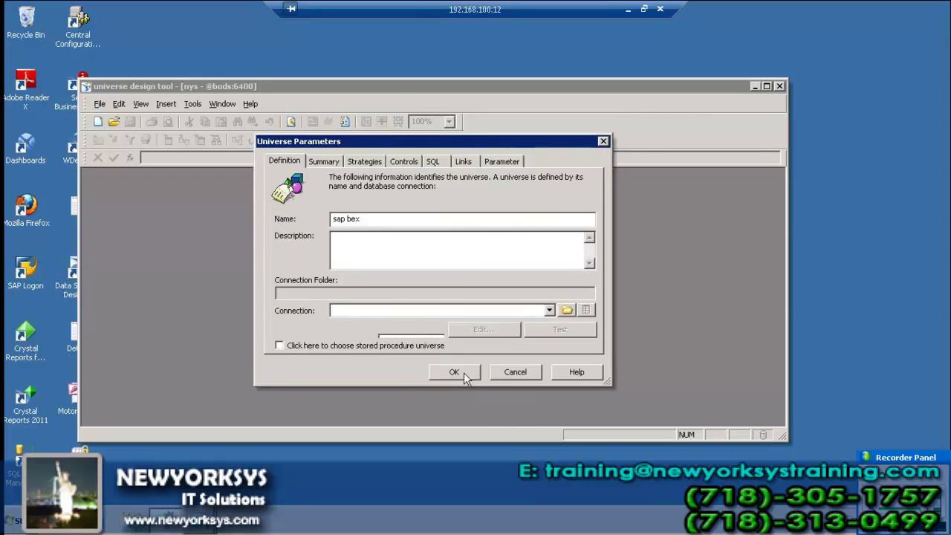
left_click(460, 372)
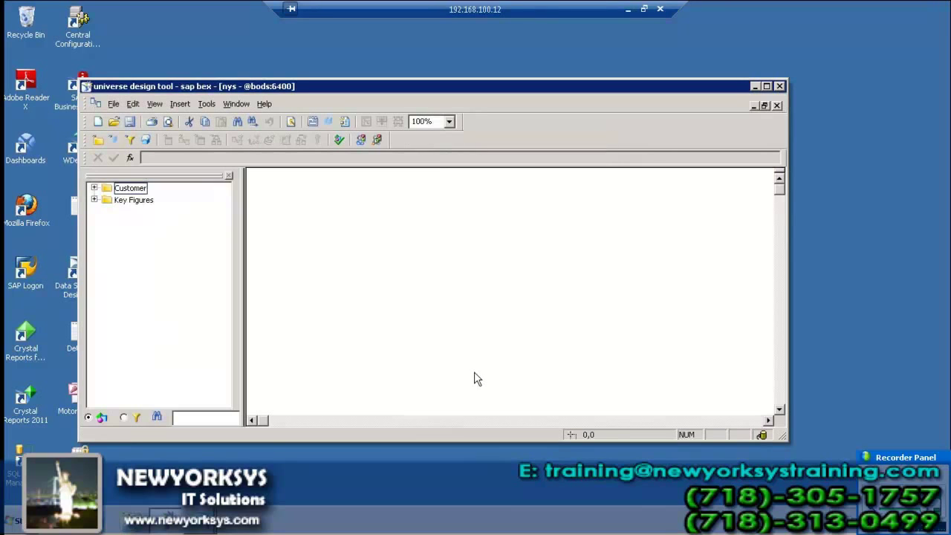
left_click(141, 191)
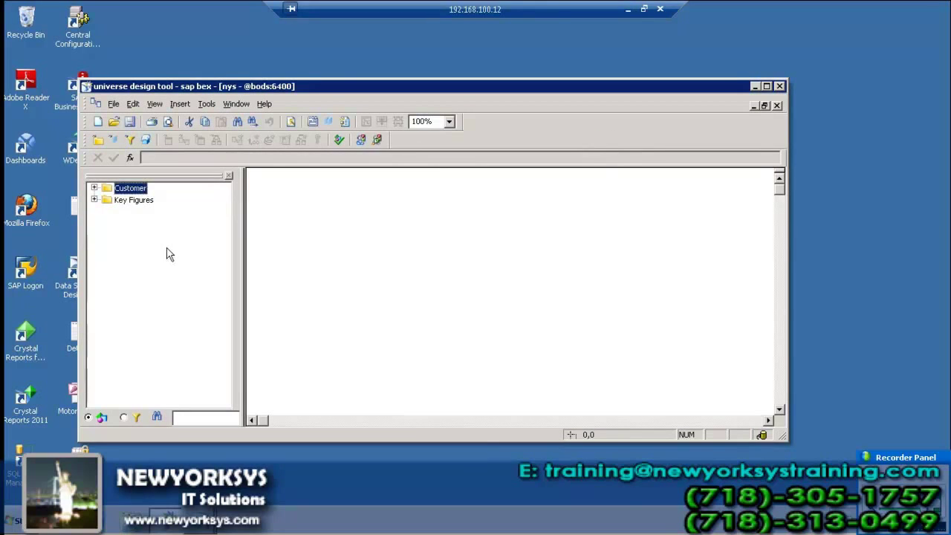
left_click(94, 188)
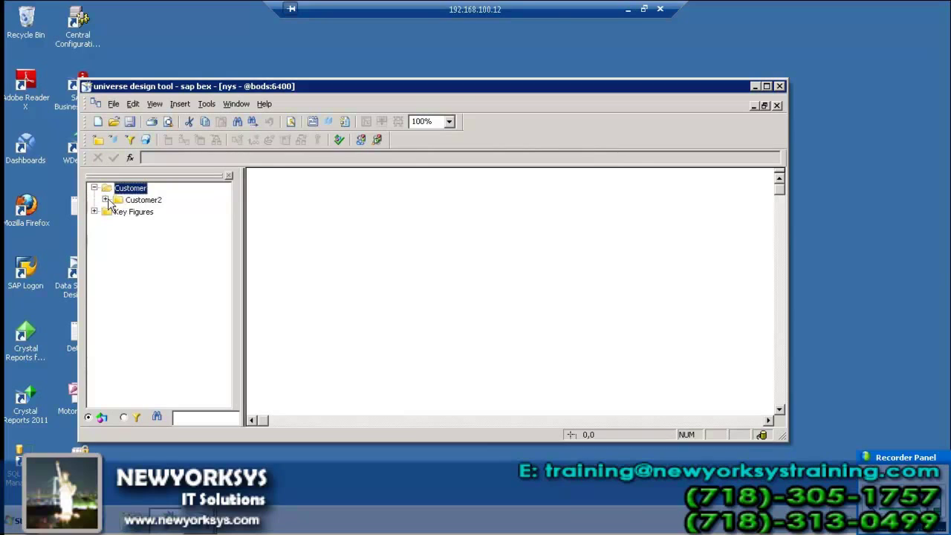
left_click(106, 200)
left_click(95, 236)
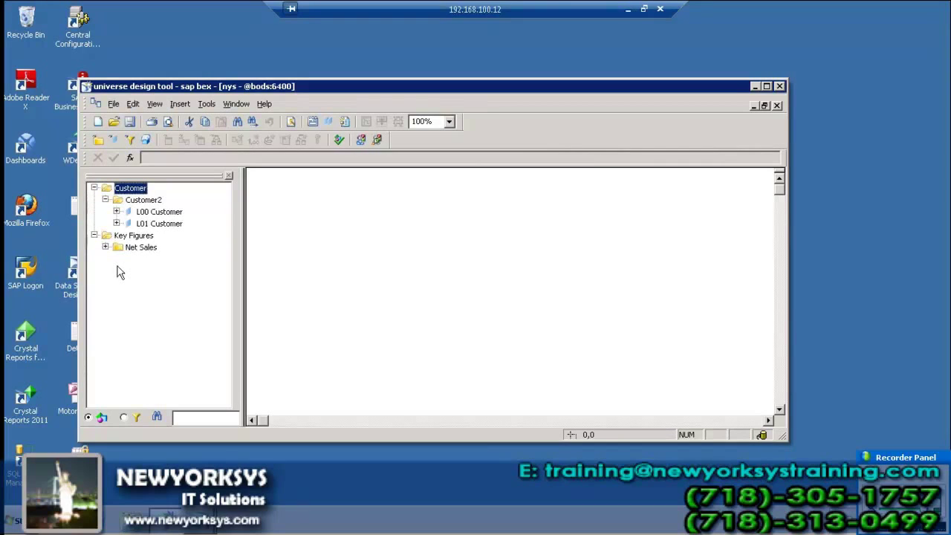
left_click(106, 247)
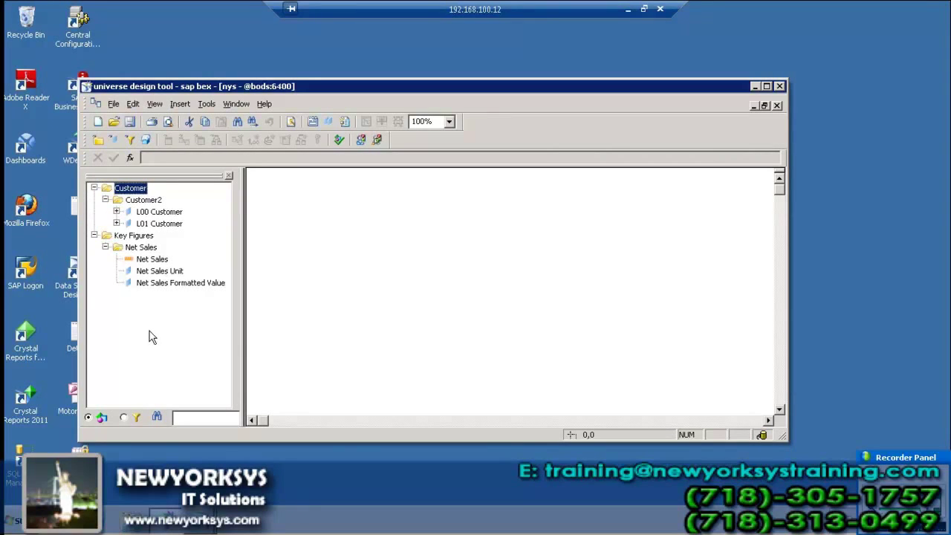
left_click(95, 236)
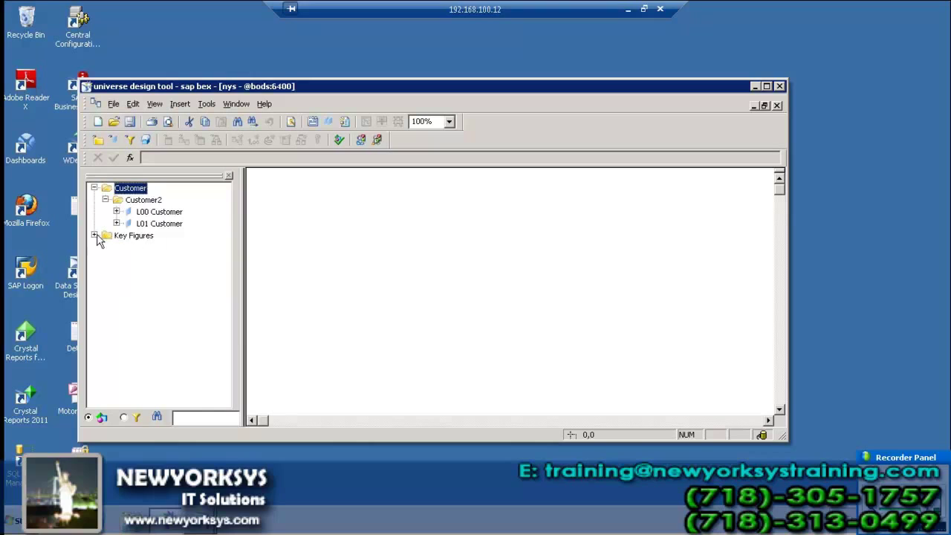
left_click(94, 188)
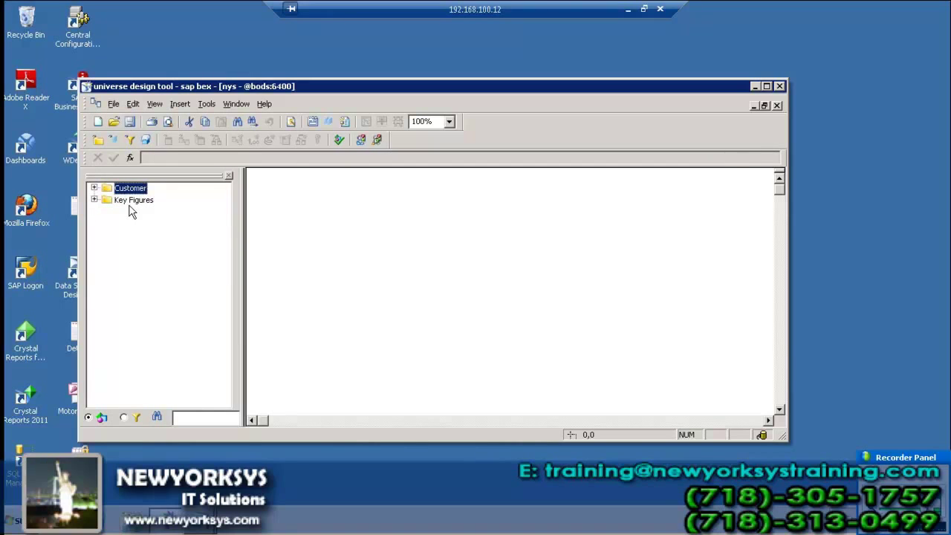
- Save the universe as sap_bex in the Universes folder, then close its window
left_click(132, 122)
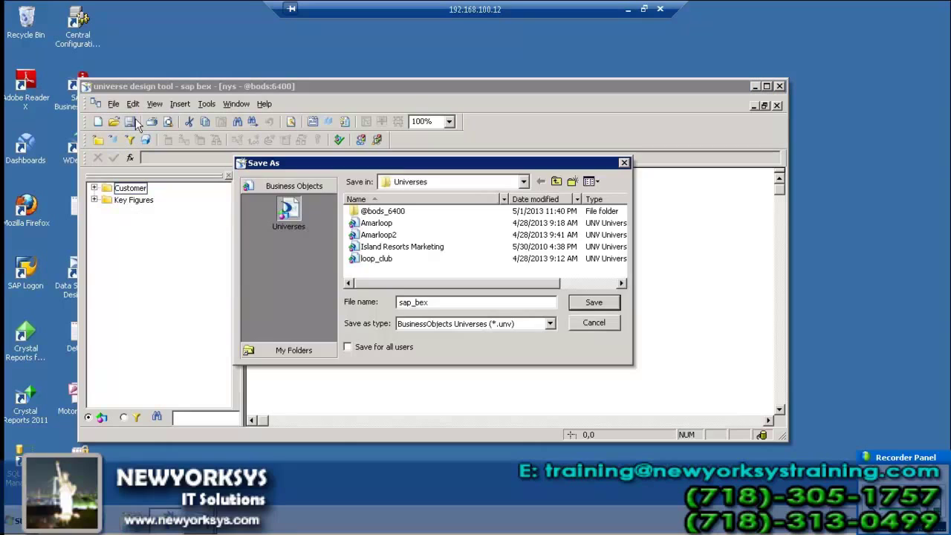
left_click(594, 302)
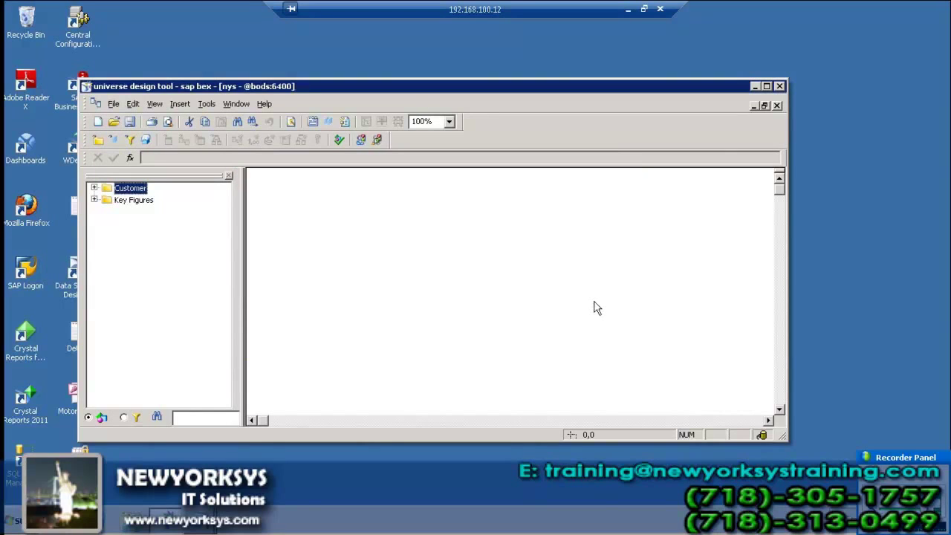
left_click(778, 106)
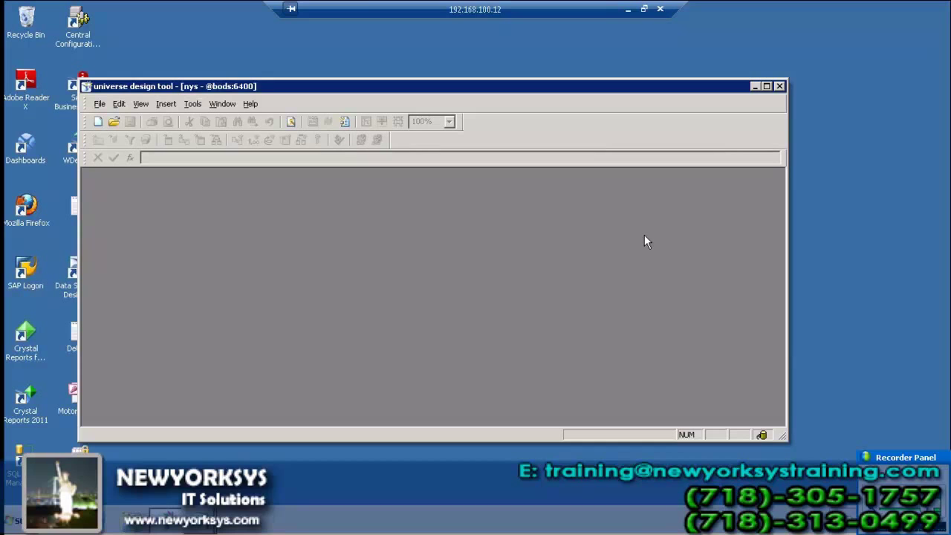
- Close the design tool and return to the end of the Notepad notes
left_click(780, 86)
left_click(628, 9)
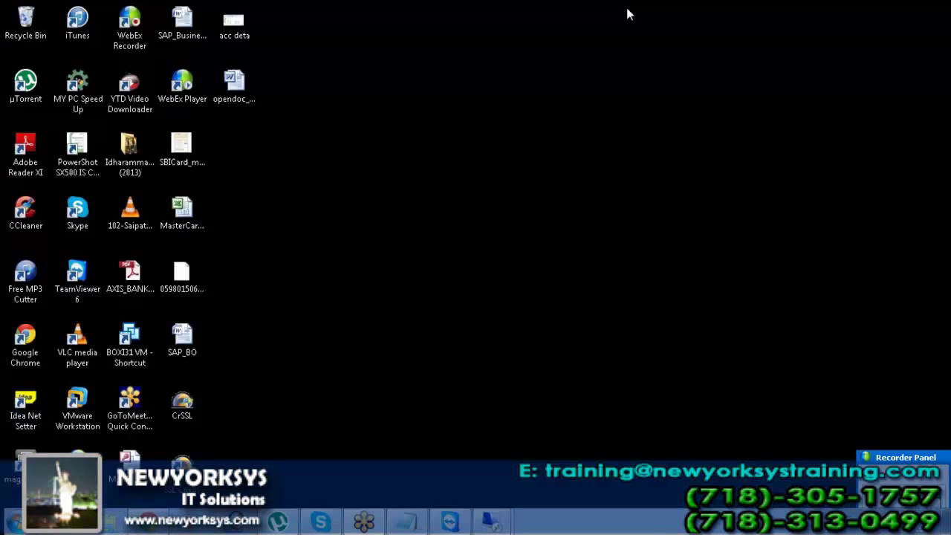
left_click(407, 523)
left_click(379, 384)
scroll(380, 384, "down", 2)
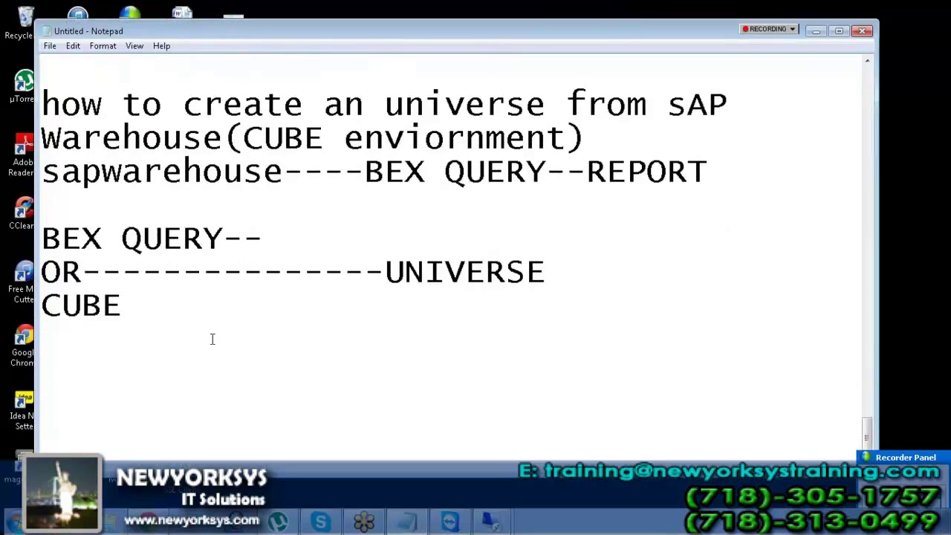
- Type the heading 'limitations using universe design tool:' below CUBE
key("Return")
key("Return")
type("limitation")
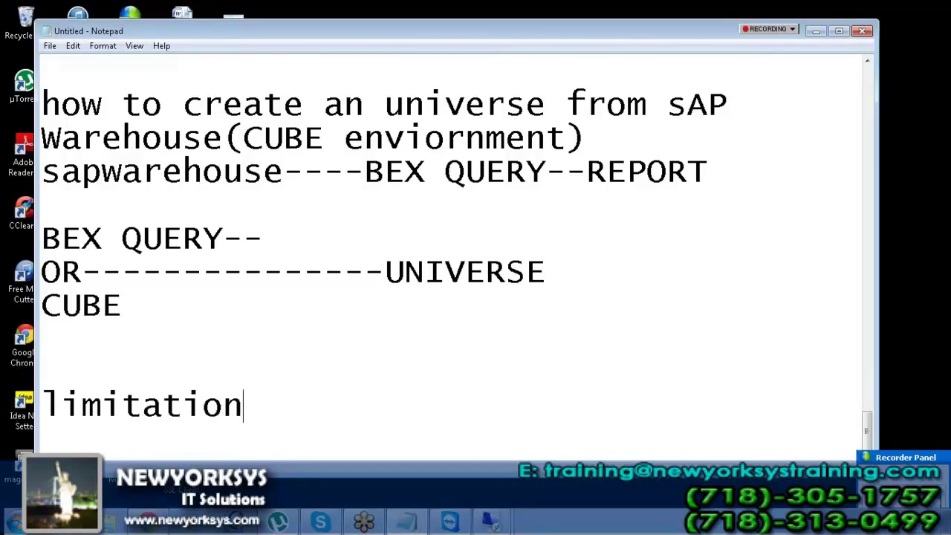
type("s using univ")
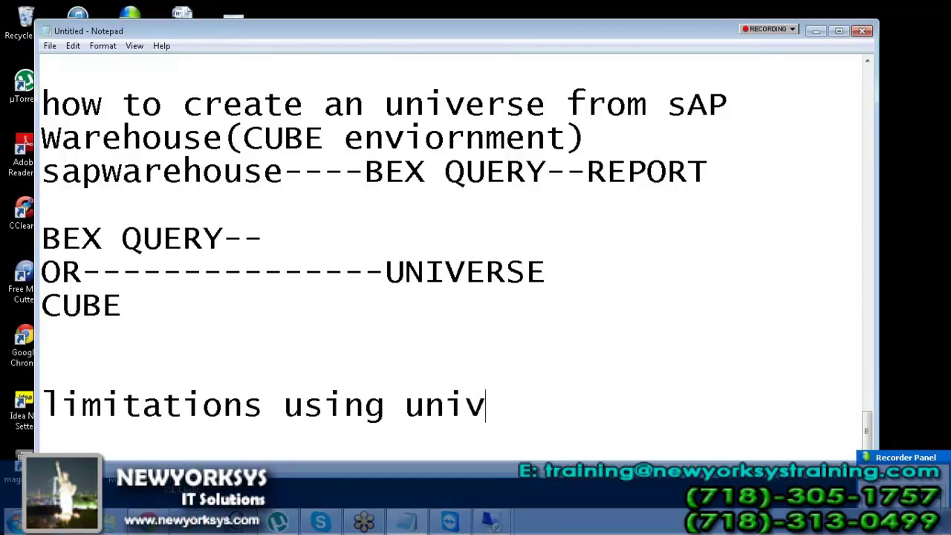
type("errs")
key("BackSpace")
key("BackSpace")
type("se ")
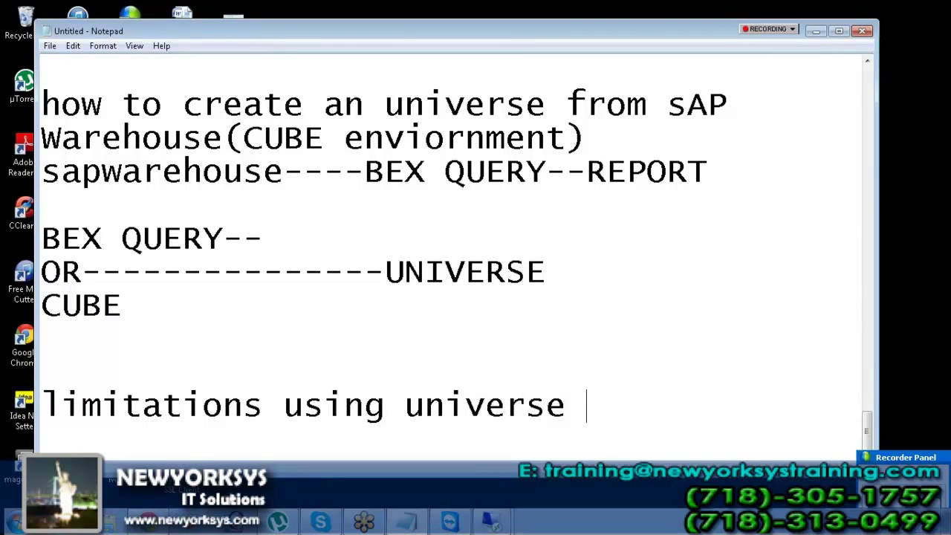
type("design ")
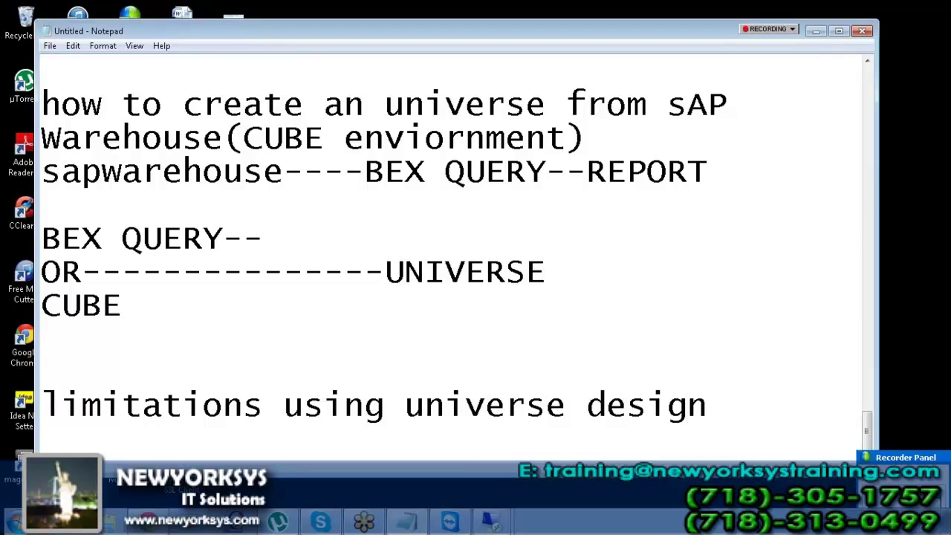
type("tool:")
key("Return")
- Add the line 'only one connection:' under the heading
type("onoy")
key("BackSpace")
key("BackSpace")
type("ly ")
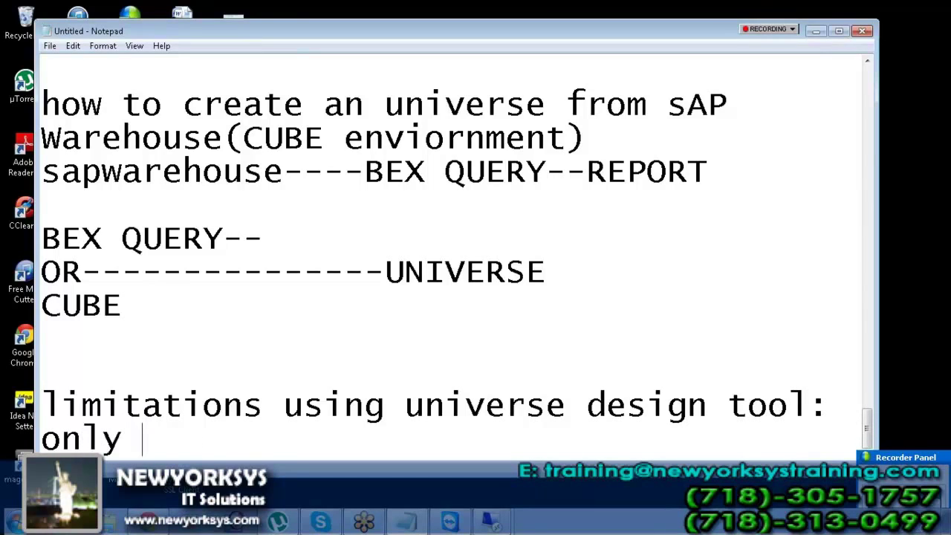
type("one cnne")
key("BackSpace")
key("BackSpace")
key("BackSpace")
type("one co")
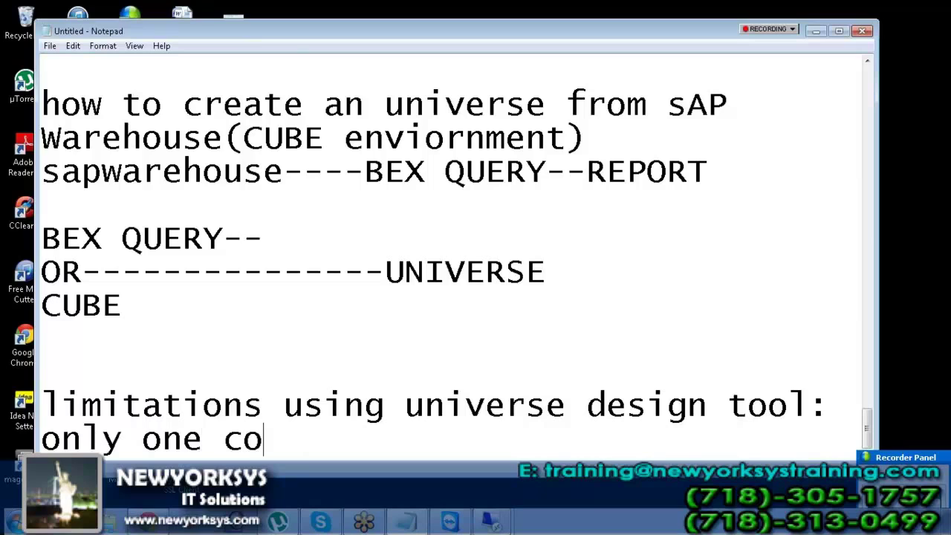
key("BackSpace")
type("nection:")
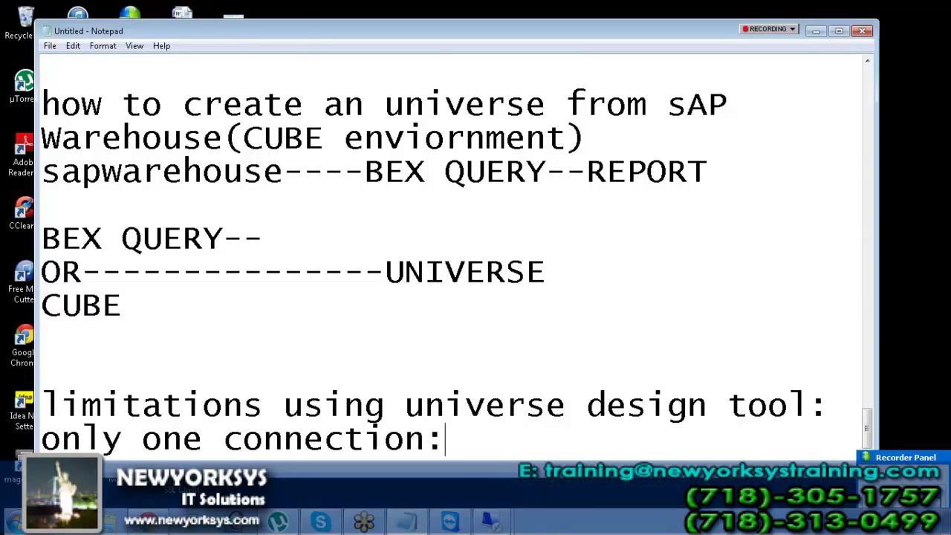
key("Return")
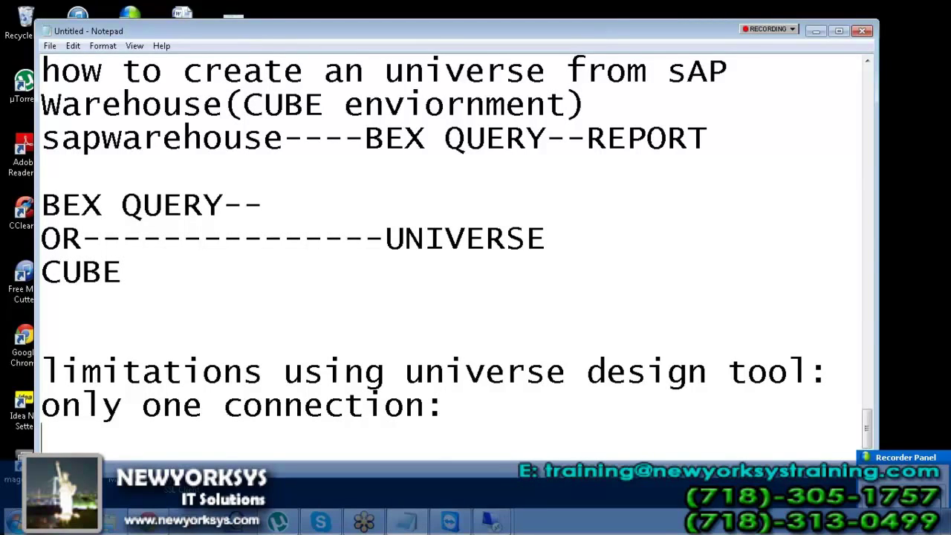
- Number the first limitation 1) and add '2)only one user can work on that univ'
key("Up")
type("1")
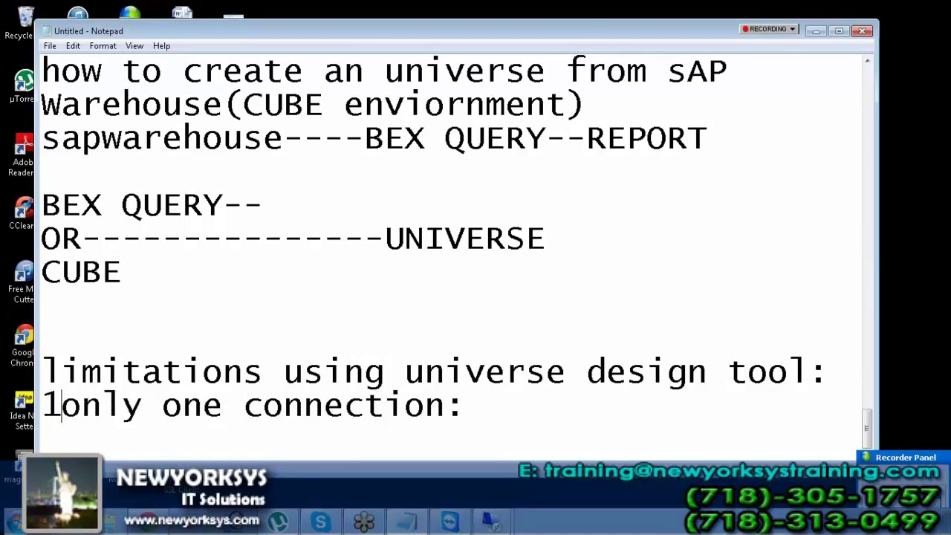
type(")")
left_click(525, 408)
key("Return")
type("2)only on e")
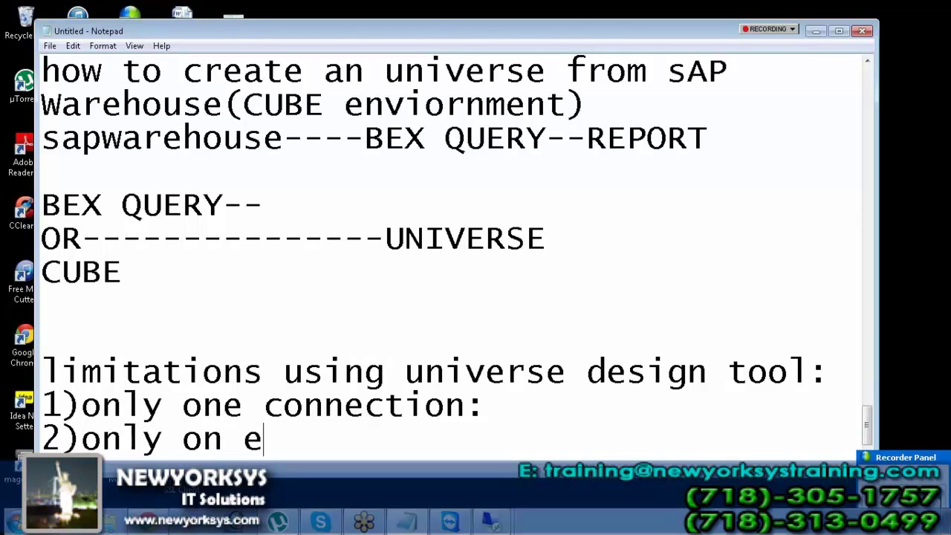
key("BackSpace")
key("BackSpace")
type("e use c")
key("BackSpace")
type("r")
key("BackSpace")
key("BackSpace")
type("r can w")
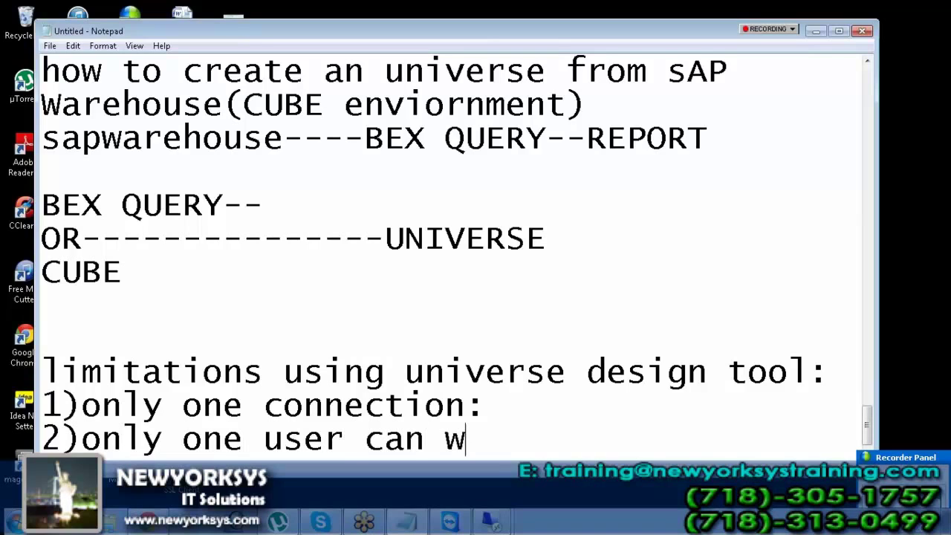
type("ork on that un")
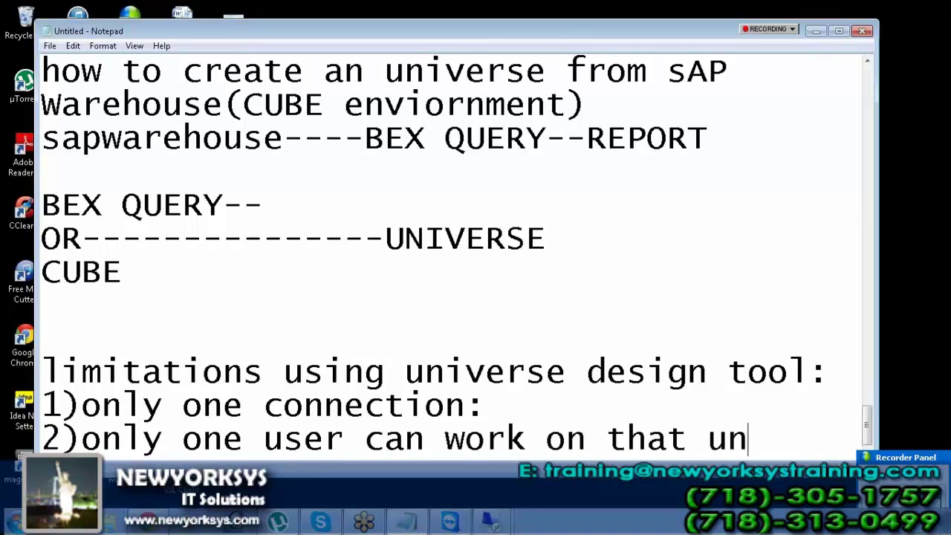
type("iv")
- Add '.unv' on the next line, followed by two blank lines
key("Return")
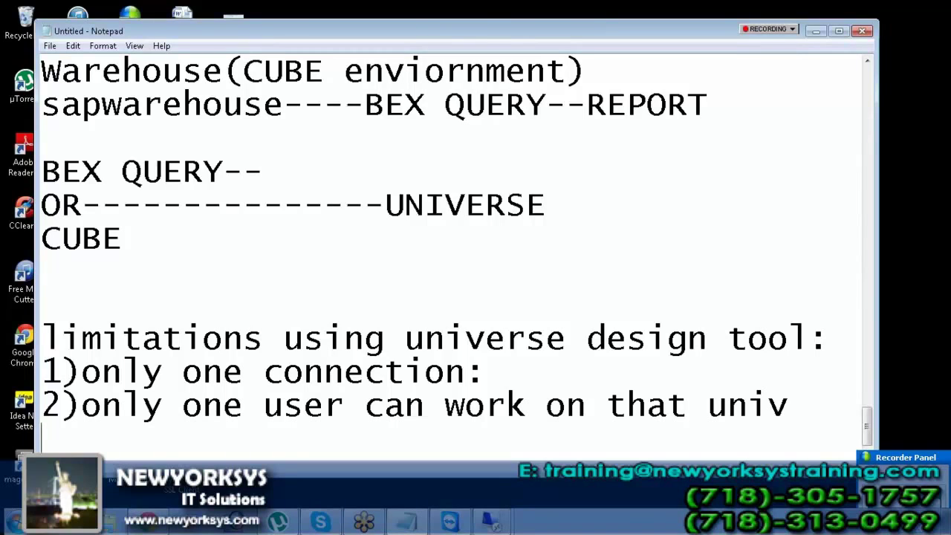
type(".unv")
key("Return")
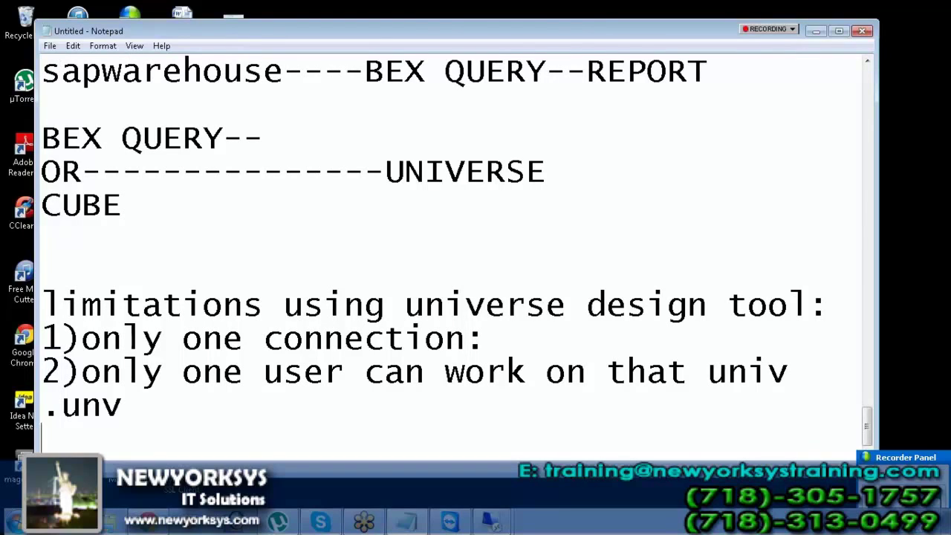
key("Return")
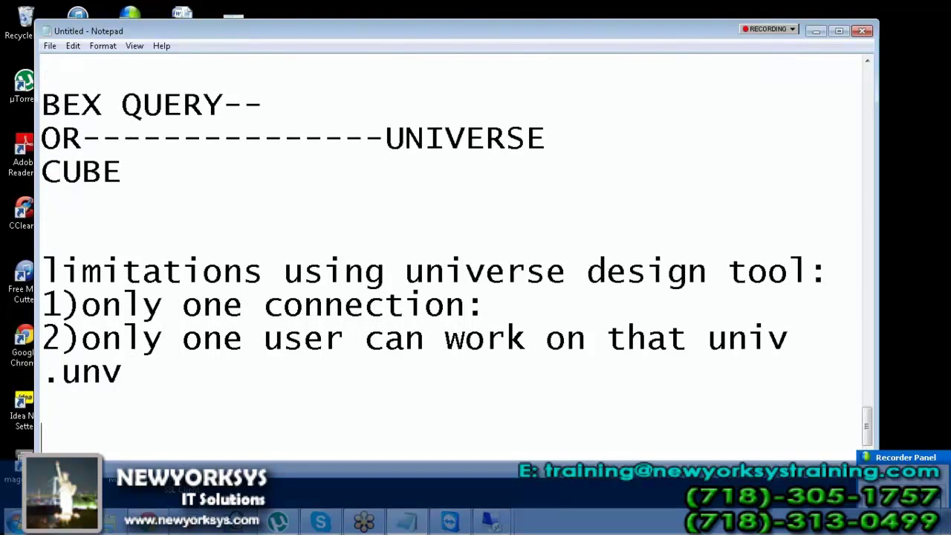